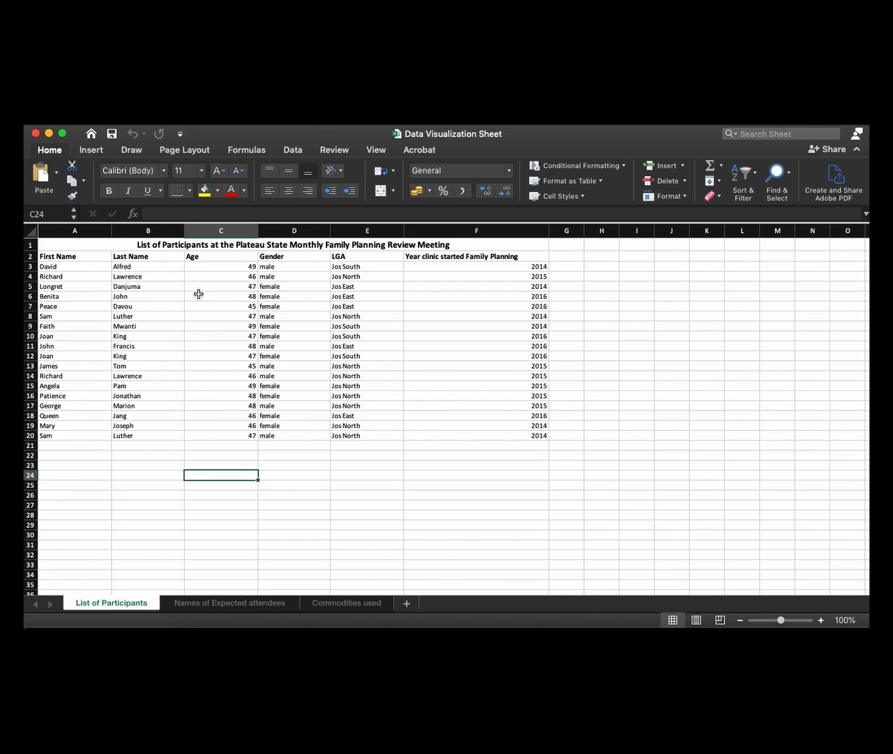
# Create a Highlight Cells rule for the Age values in C3:C20 with the condition cell value greater than 47
pyautogui.moveTo(190, 268); pyautogui.dragTo(201, 436)
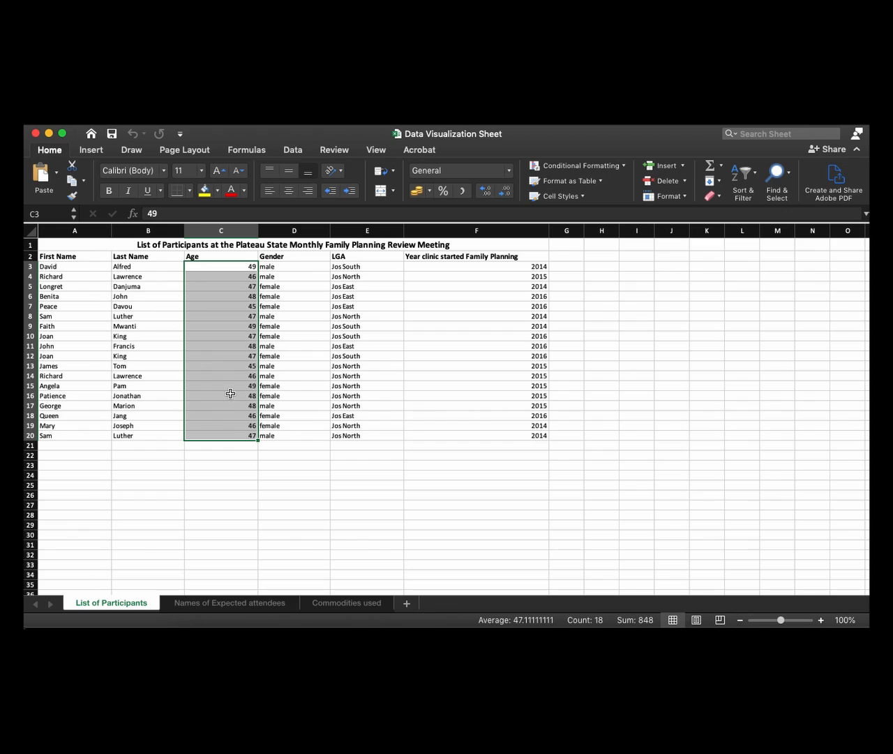
pyautogui.click(570, 166)
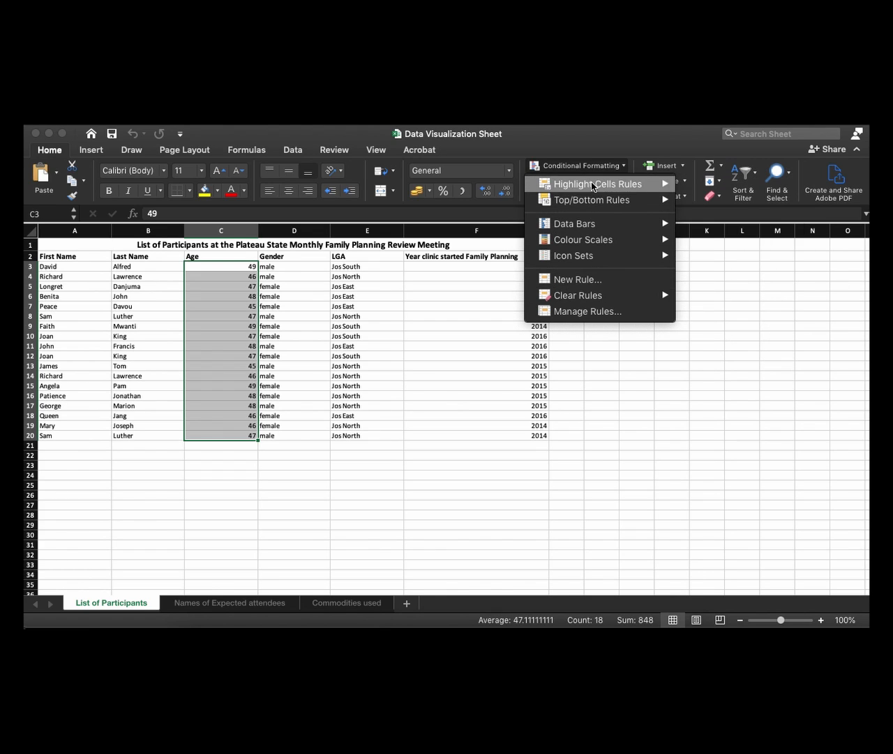
pyautogui.moveTo(628, 184)
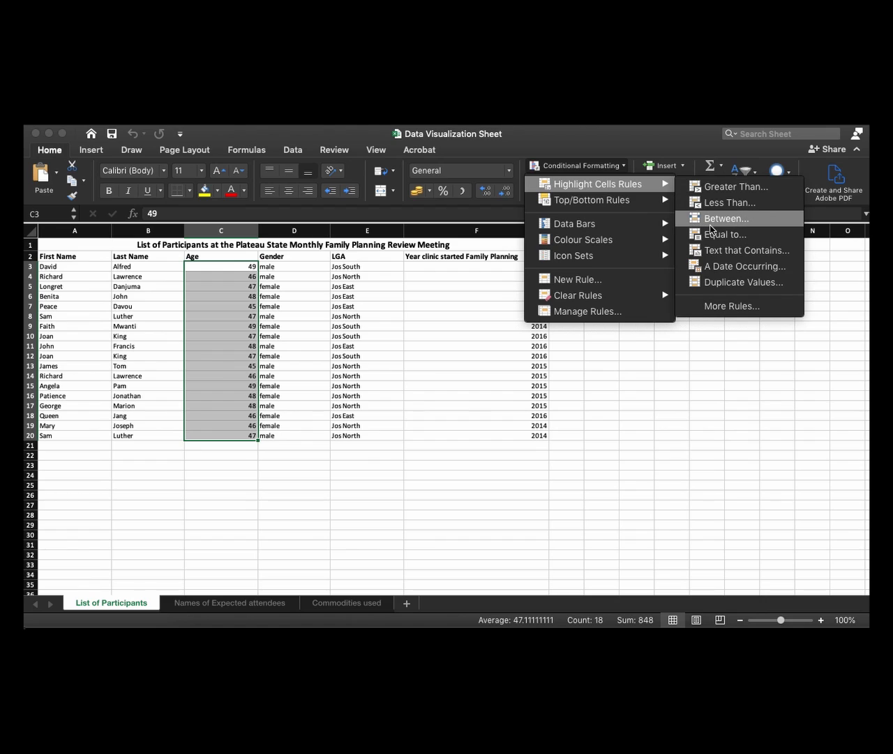
pyautogui.click(714, 188)
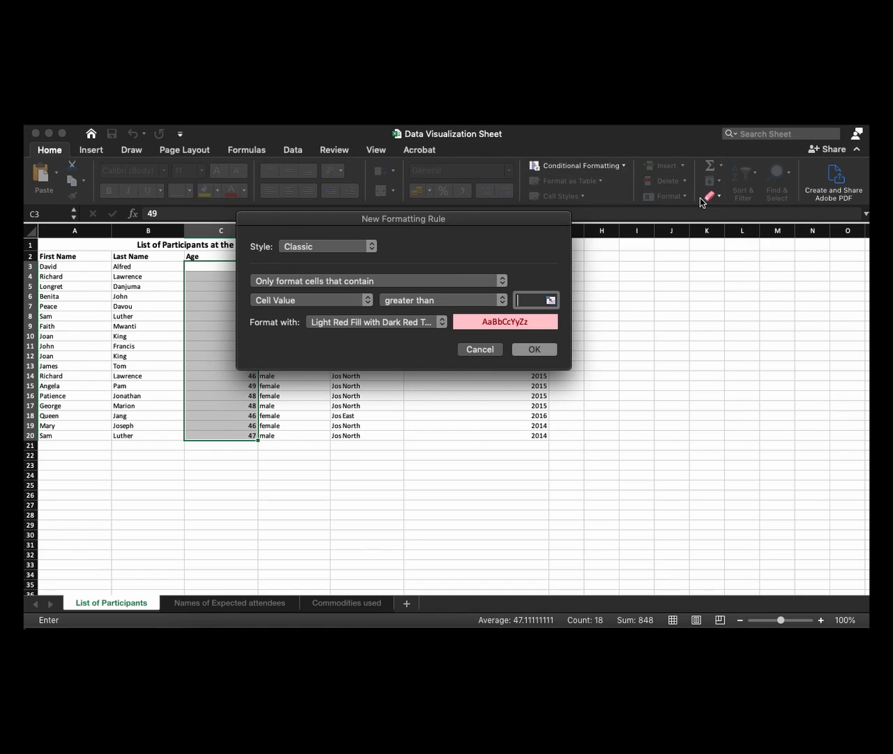
pyautogui.moveTo(514, 223); pyautogui.dragTo(564, 304)
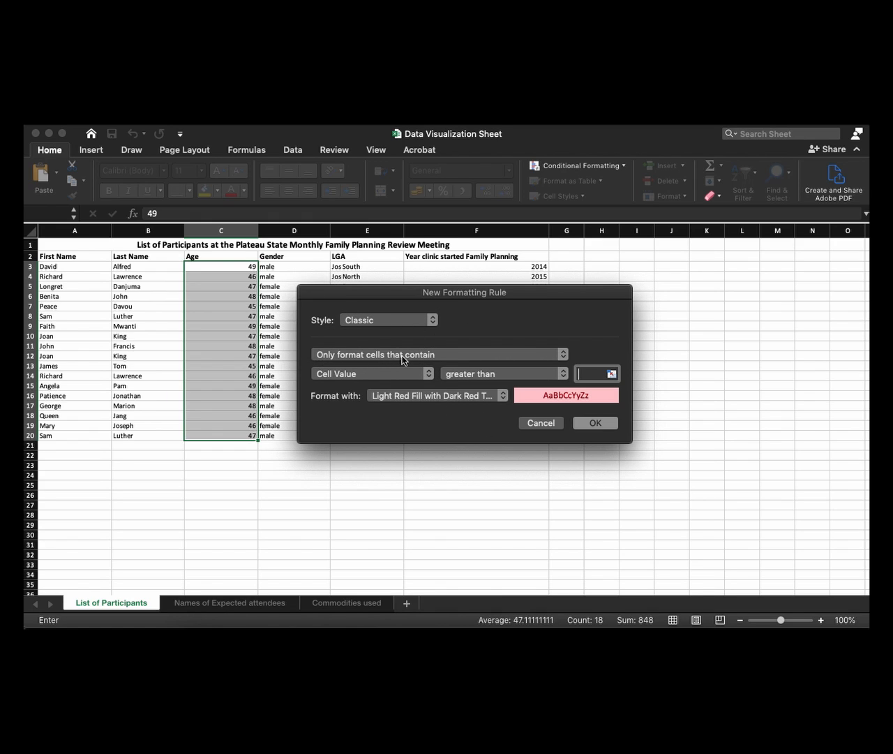
pyautogui.click(371, 378)
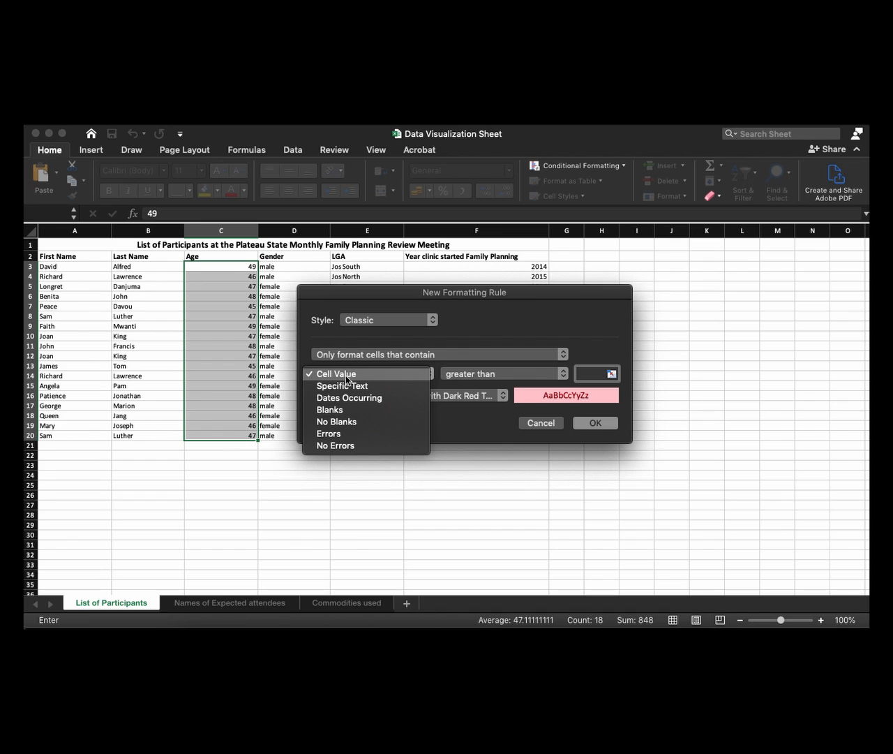
pyautogui.click(347, 377)
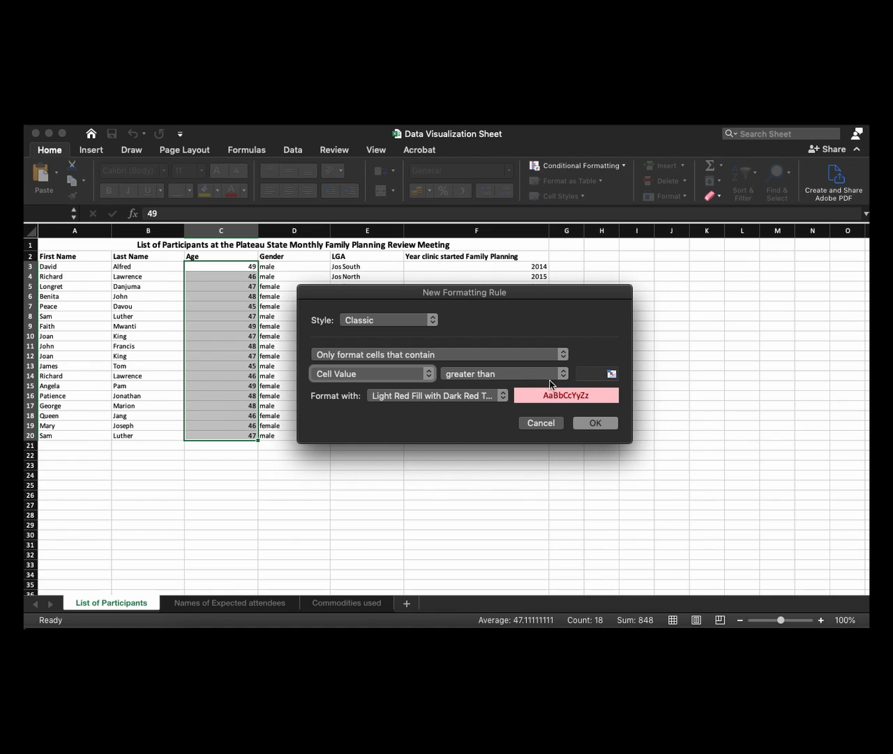
pyautogui.click(525, 379)
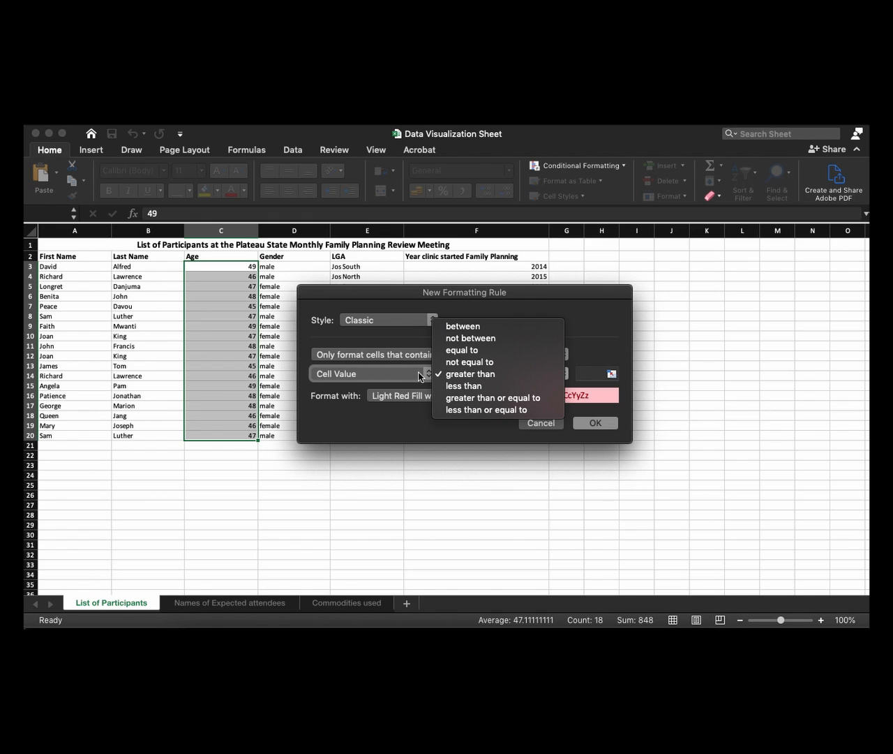
pyautogui.click(480, 375)
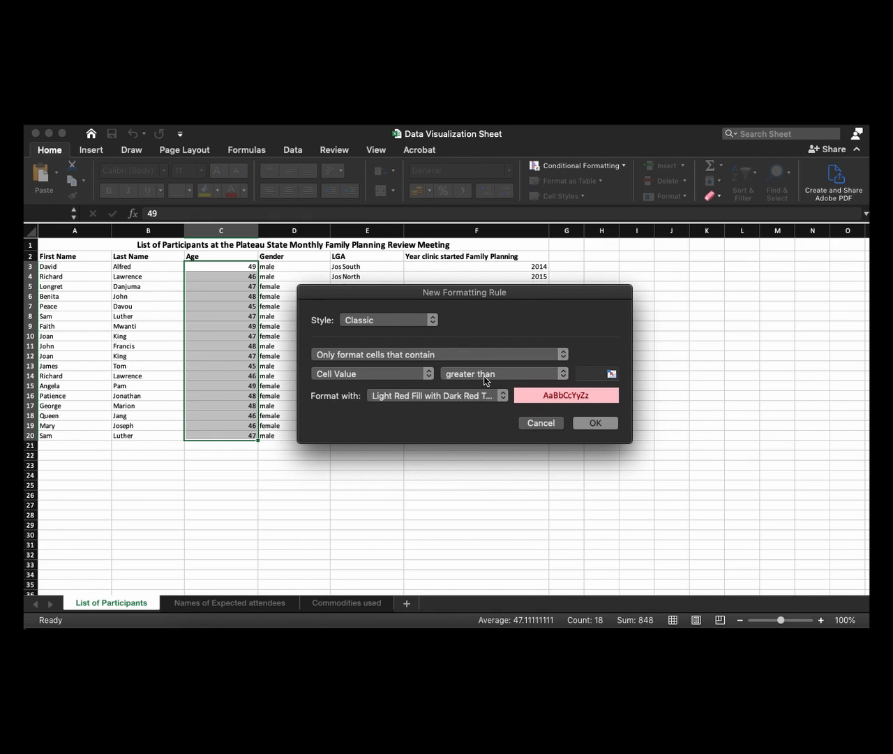
pyautogui.click(583, 375)
pyautogui.write('47')
# Try the Green Fill with Dark Green Text, Light Red Fill, Red Text and Red Border formats for the age rule
pyautogui.click(490, 397)
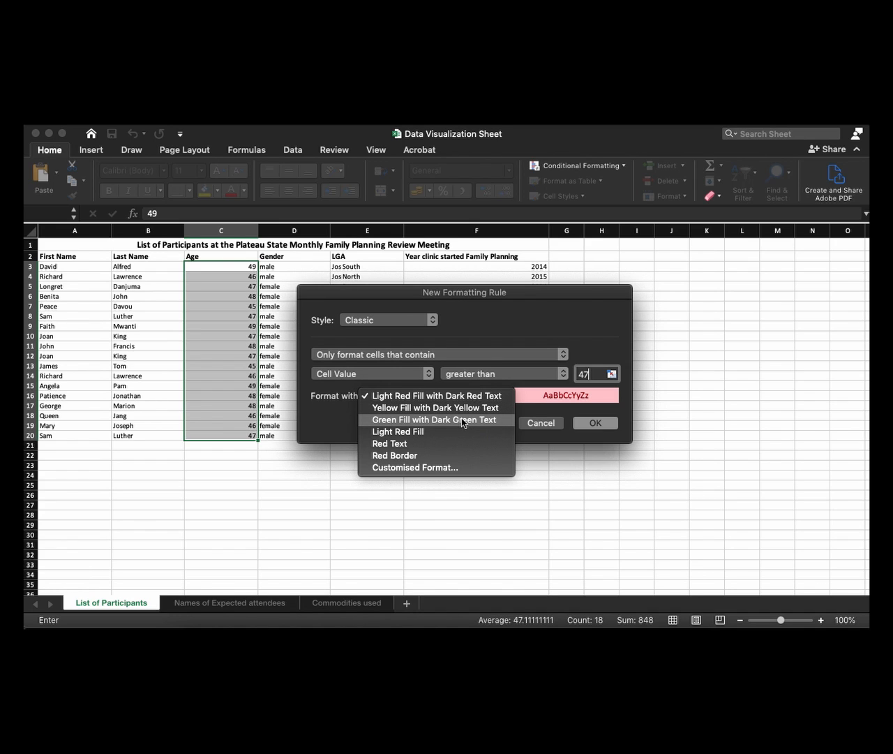
pyautogui.click(462, 421)
pyautogui.click(478, 396)
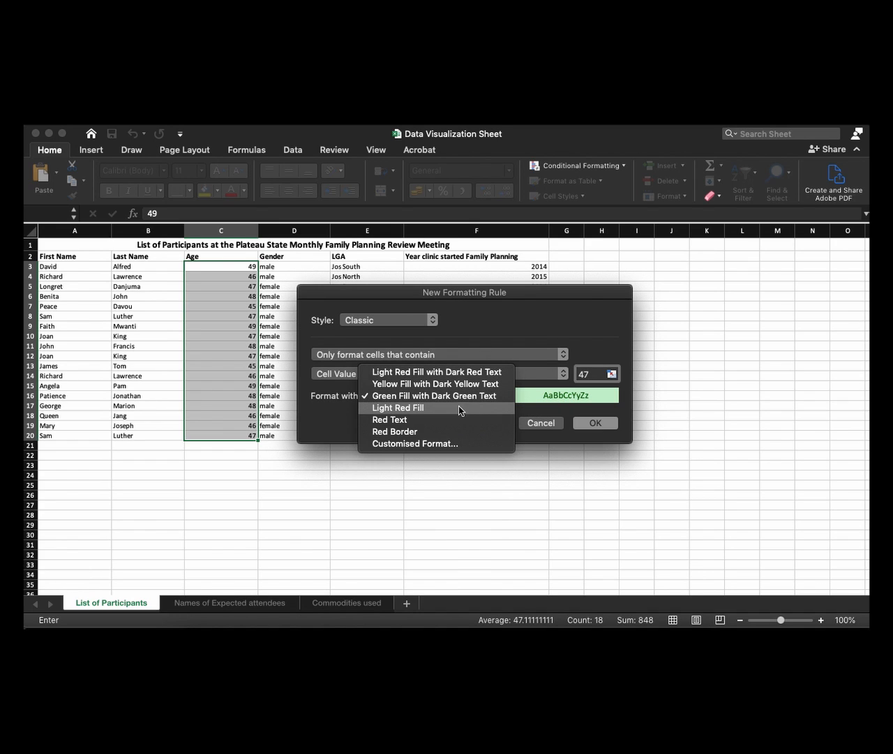
pyautogui.click(416, 410)
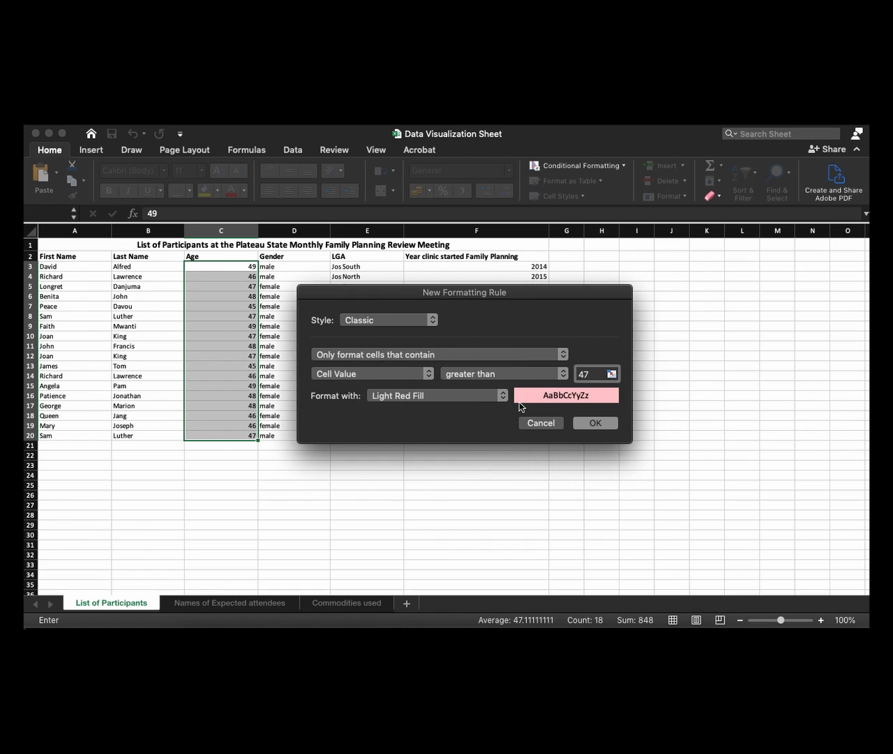
pyautogui.click(450, 397)
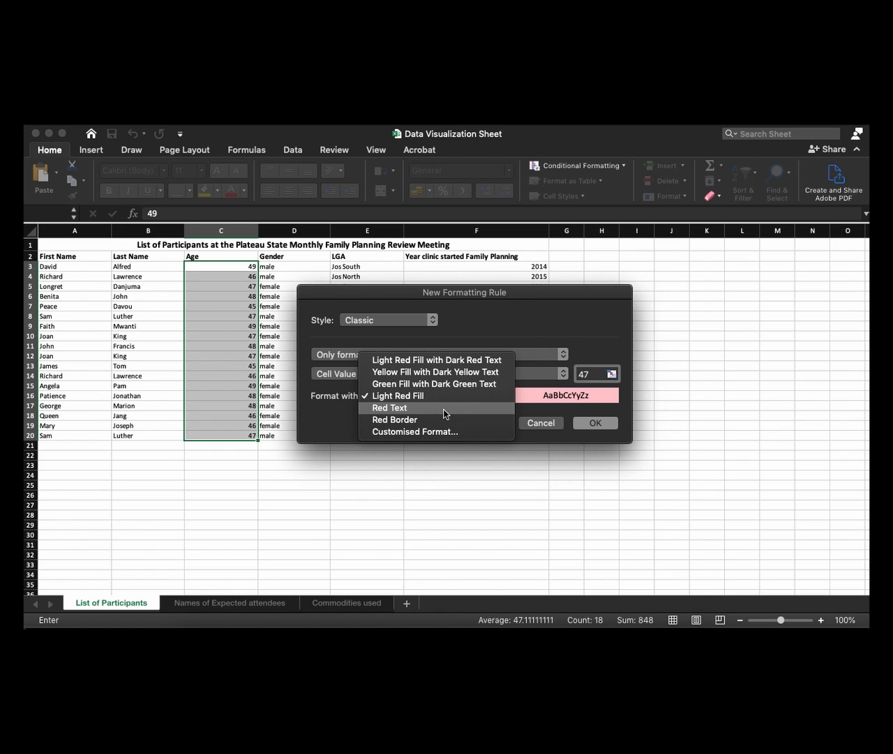
pyautogui.click(445, 409)
pyautogui.click(459, 397)
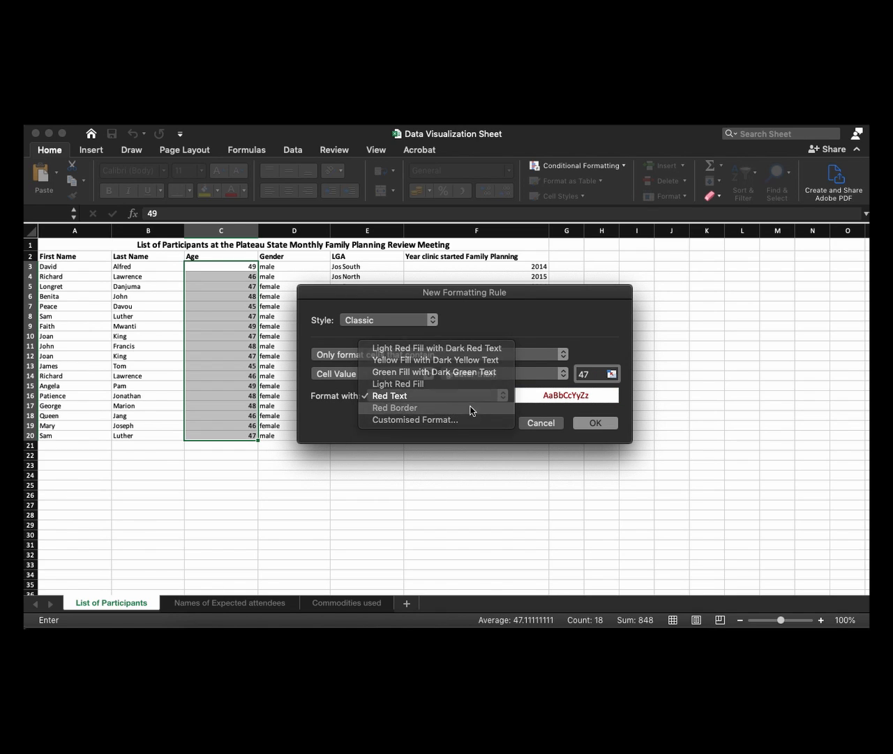
pyautogui.click(473, 409)
# Set the age rule's format to Green Fill with Dark Green Text and apply it to the column
pyautogui.click(468, 399)
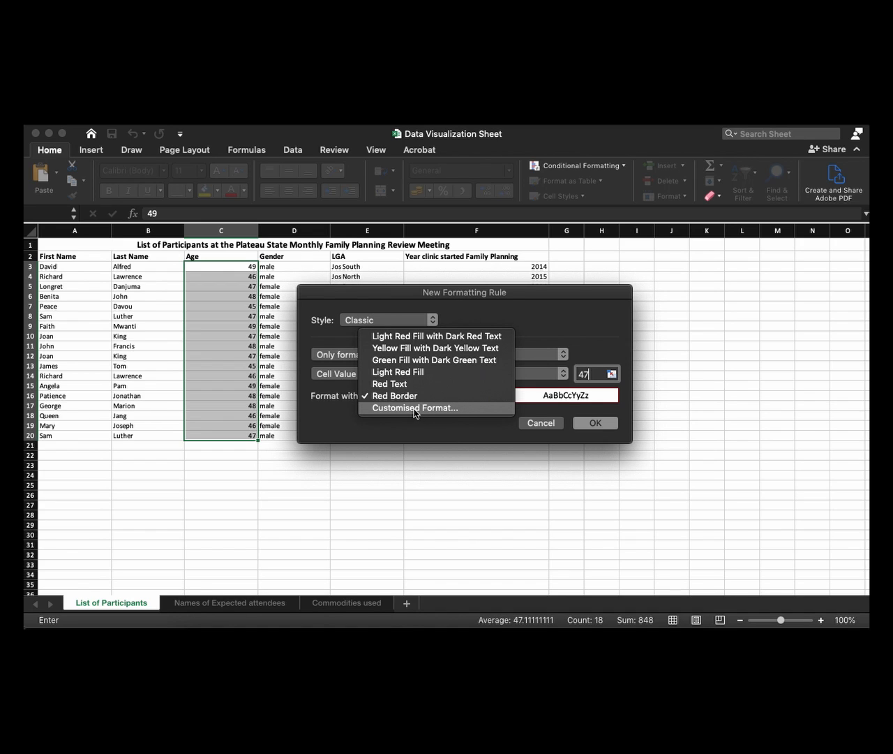
pyautogui.click(438, 359)
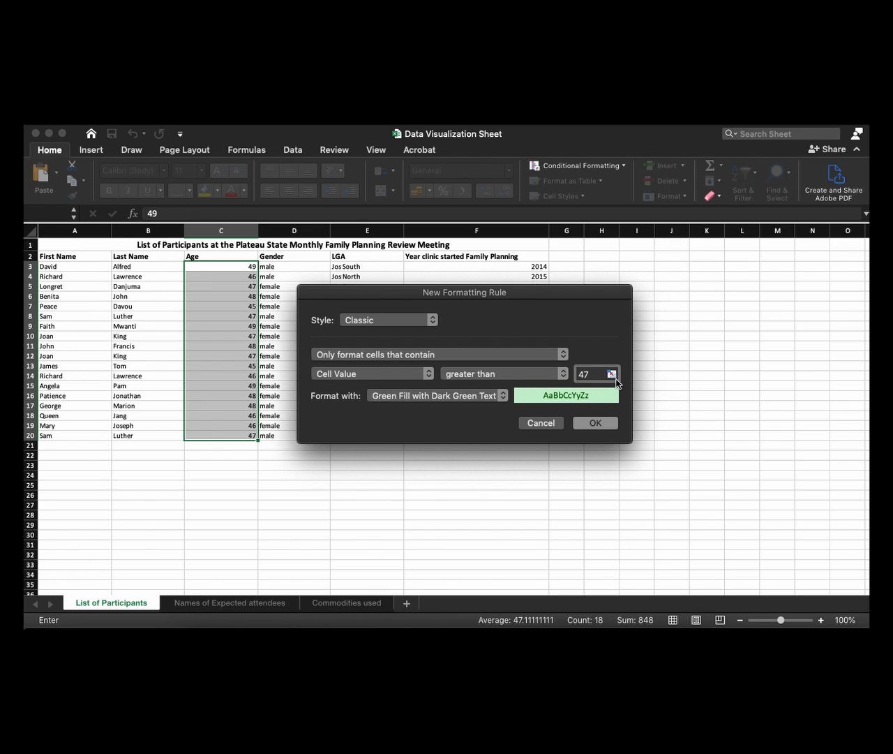
pyautogui.click(595, 423)
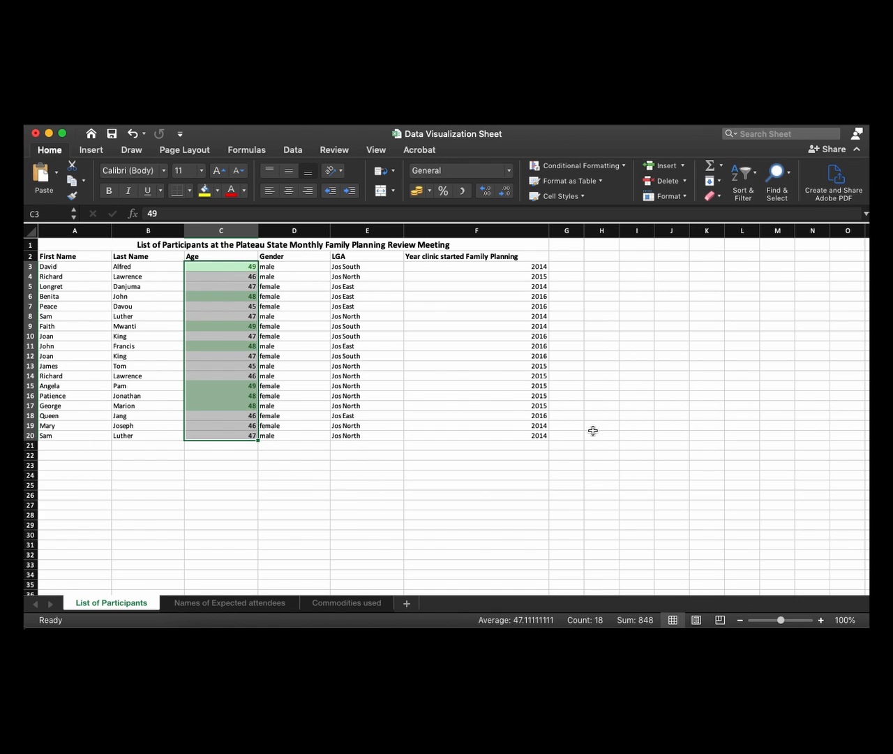
pyautogui.click(213, 456)
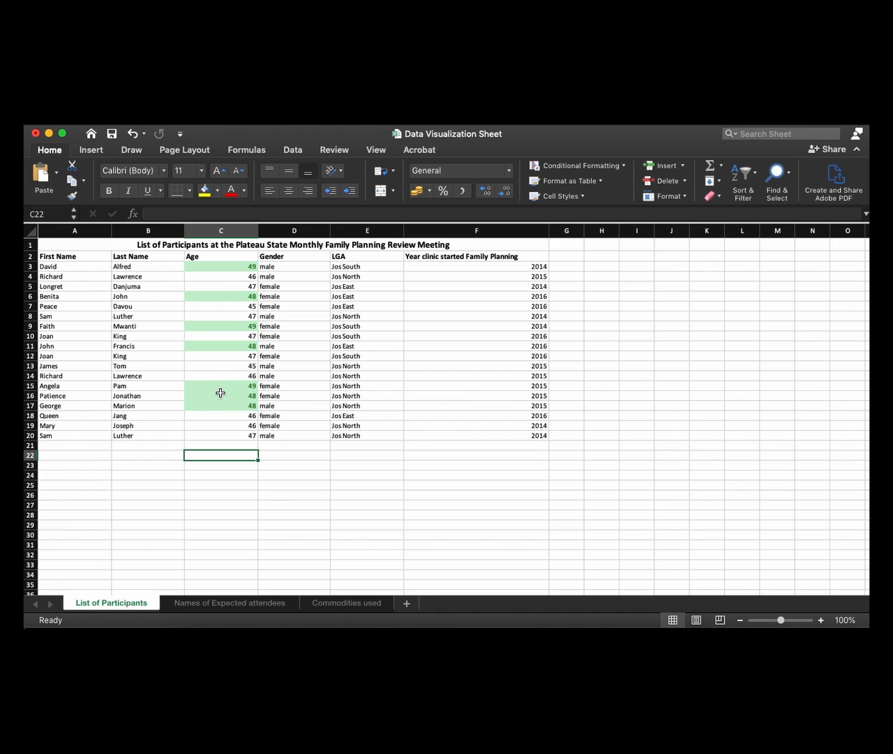
# Examine the highlighted cells in the Age column
pyautogui.click(222, 345)
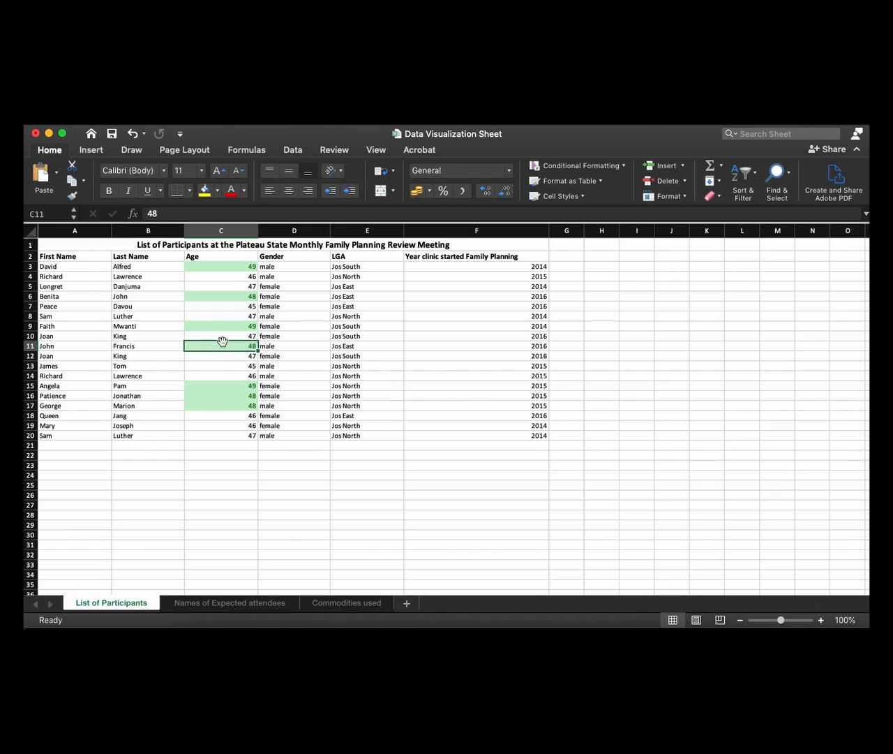
pyautogui.click(219, 326)
pyautogui.click(224, 287)
pyautogui.click(226, 266)
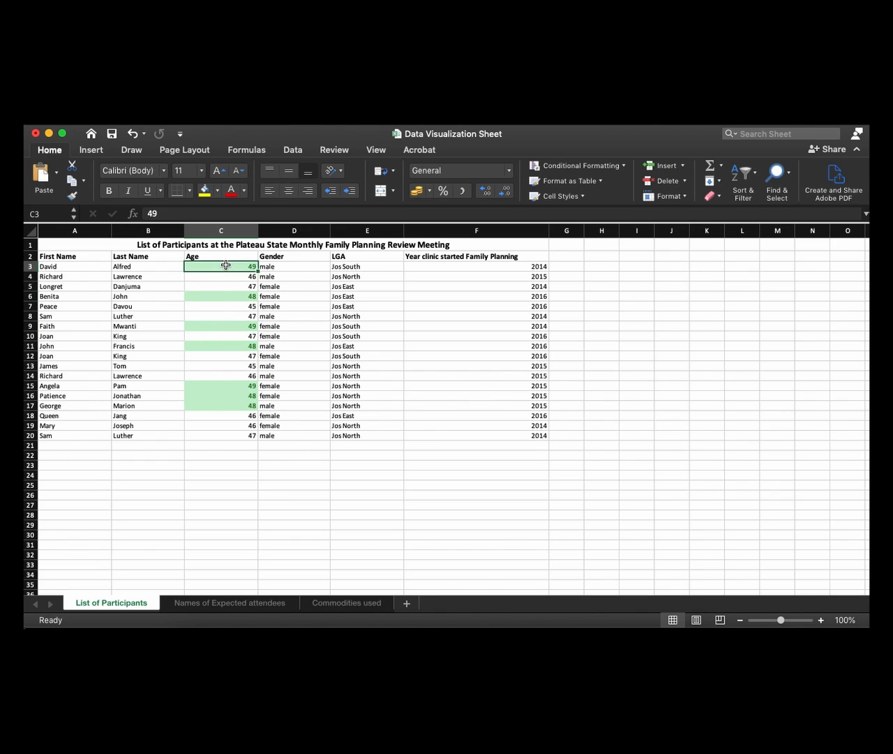
pyautogui.click(216, 386)
pyautogui.click(214, 404)
pyautogui.click(215, 396)
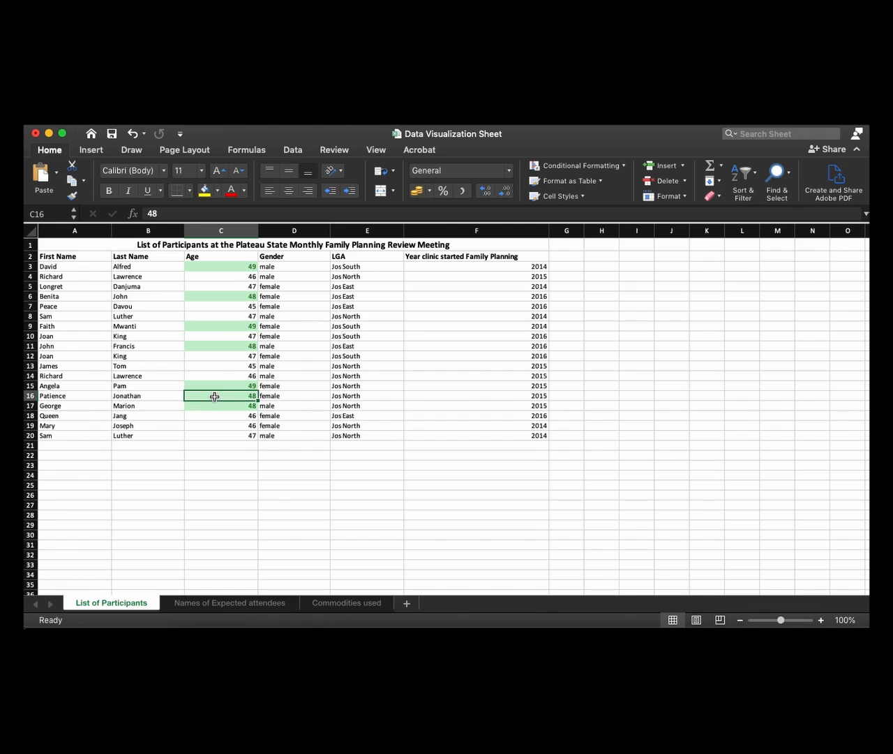
pyautogui.click(215, 384)
pyautogui.click(202, 445)
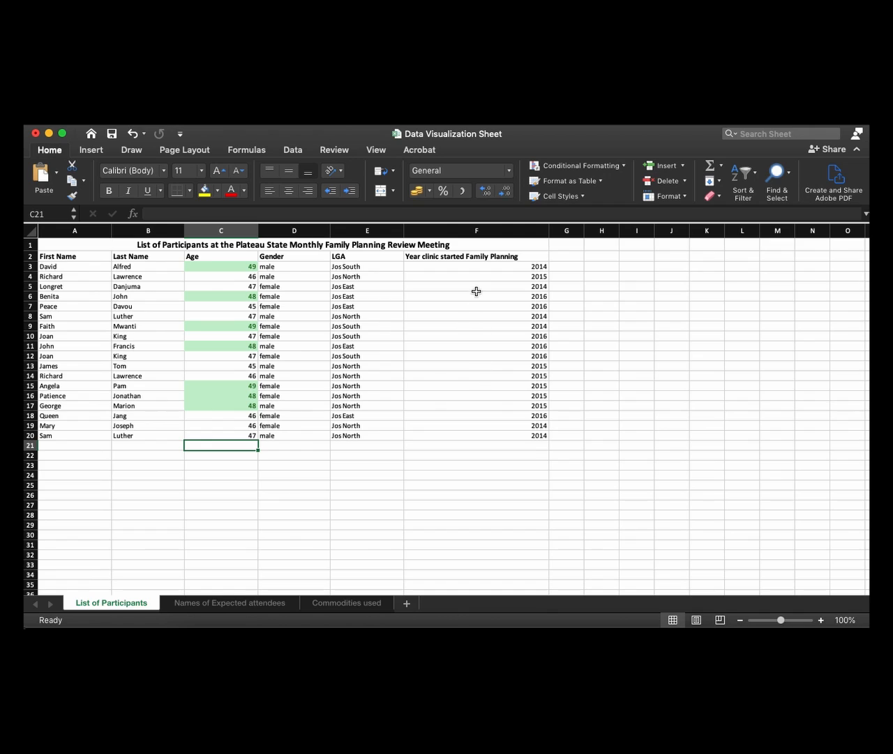
pyautogui.click(419, 455)
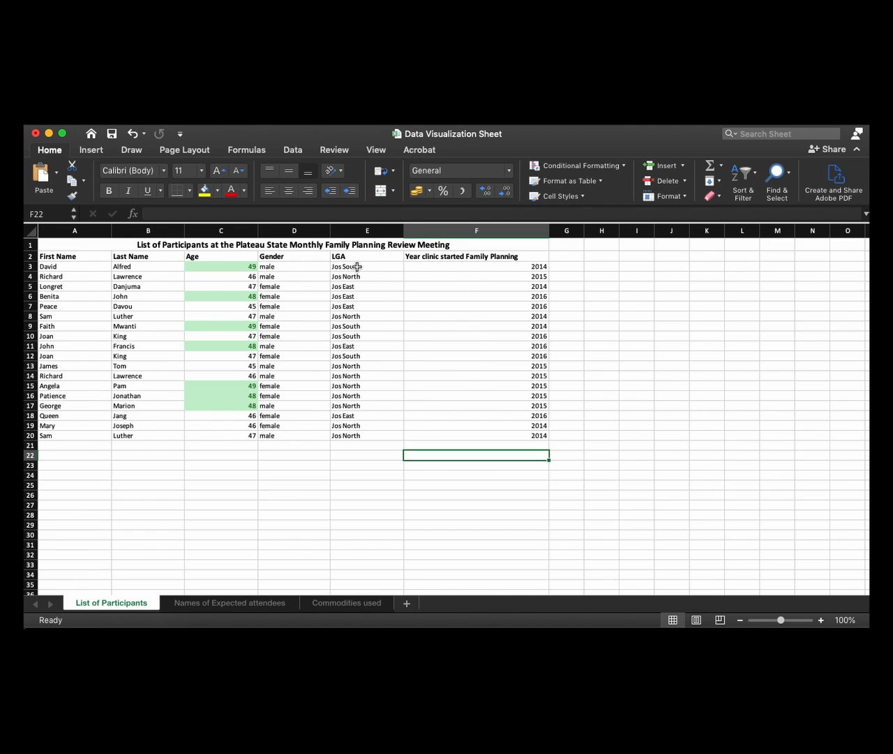
# Open the conditional formatting rule manager for the Gender values in D3:D20 and show the rules for This Worksheet
pyautogui.click(299, 265)
pyautogui.moveTo(299, 266); pyautogui.dragTo(281, 435)
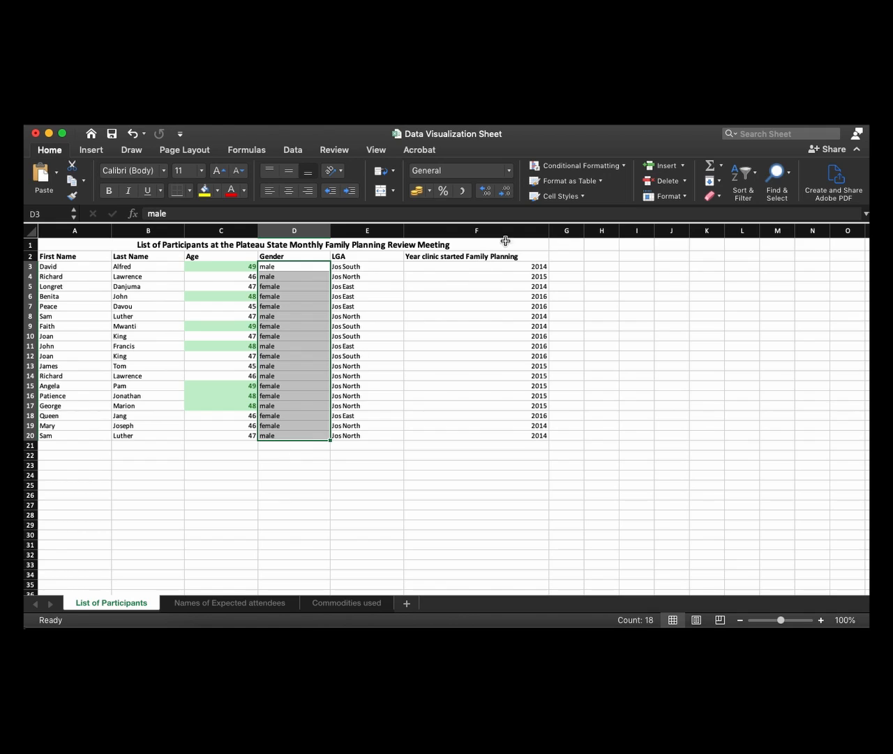
pyautogui.click(588, 168)
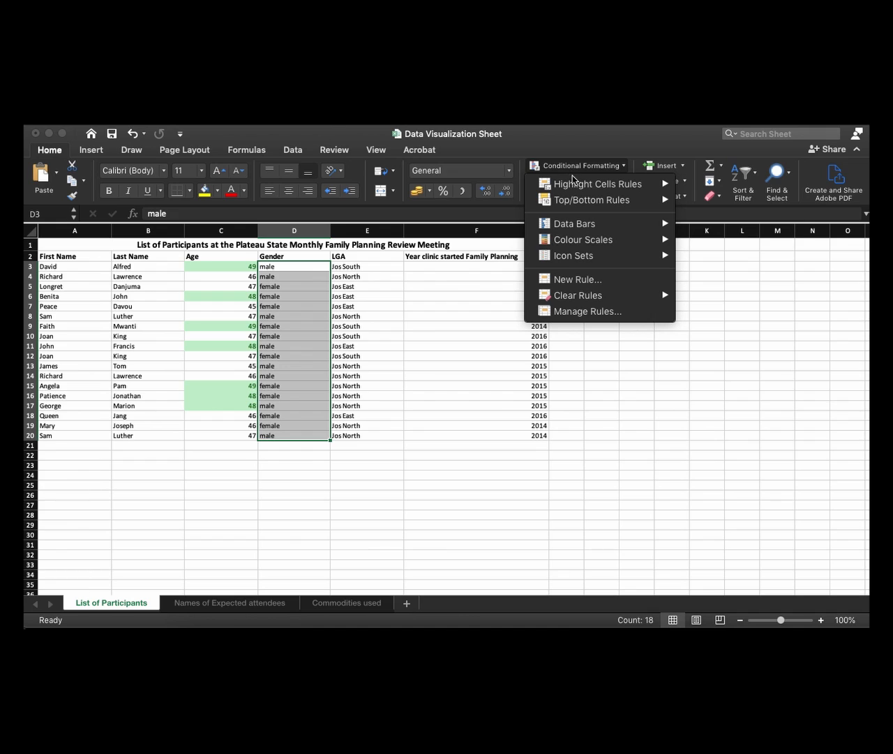
pyautogui.moveTo(574, 181)
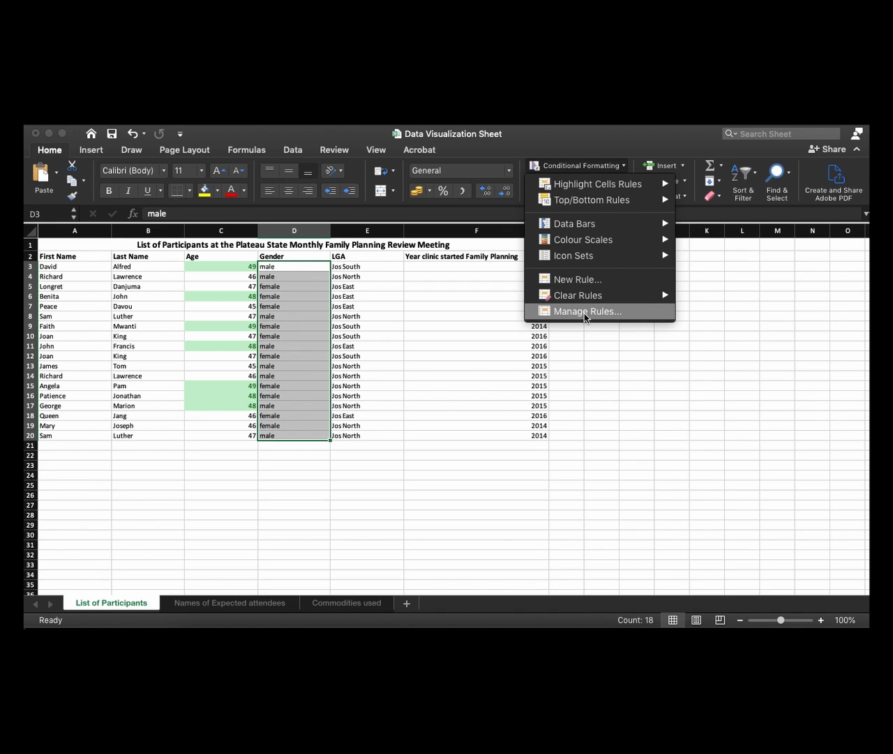
pyautogui.click(584, 315)
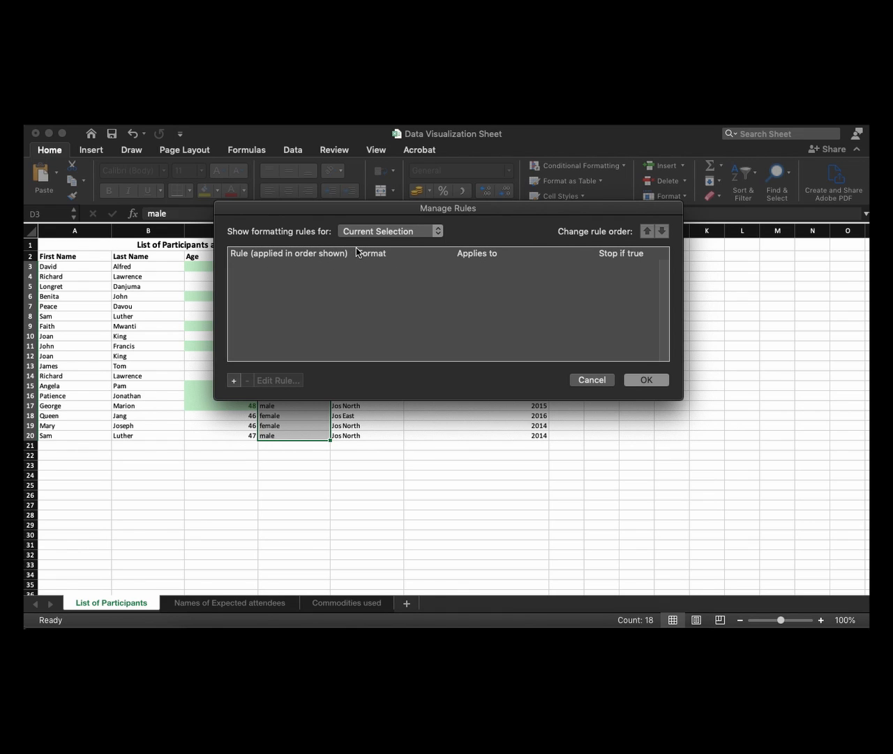
pyautogui.moveTo(495, 213); pyautogui.dragTo(535, 296)
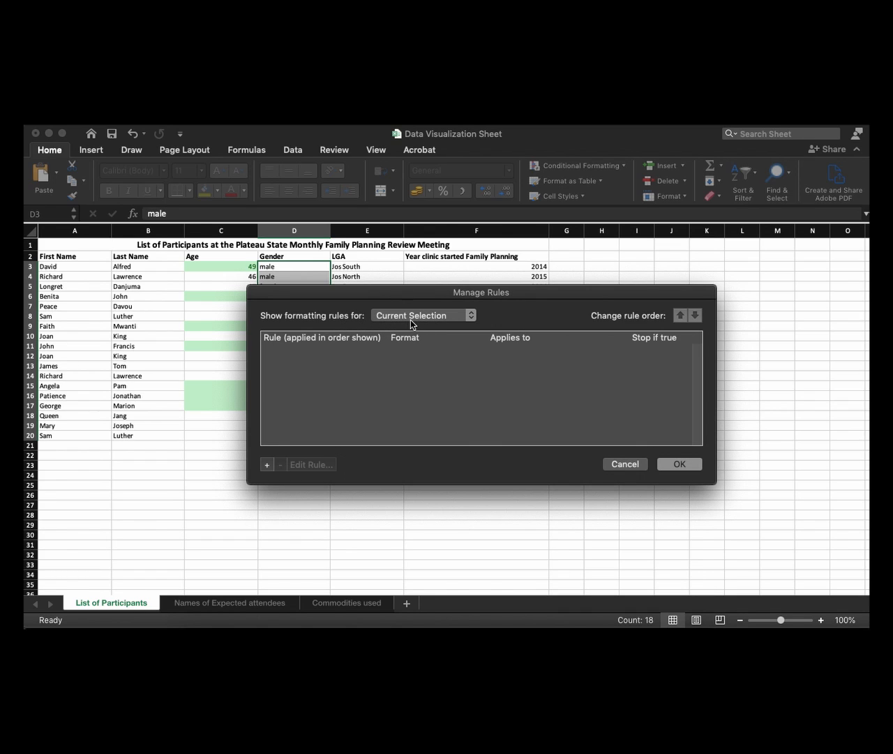
pyautogui.click(434, 320)
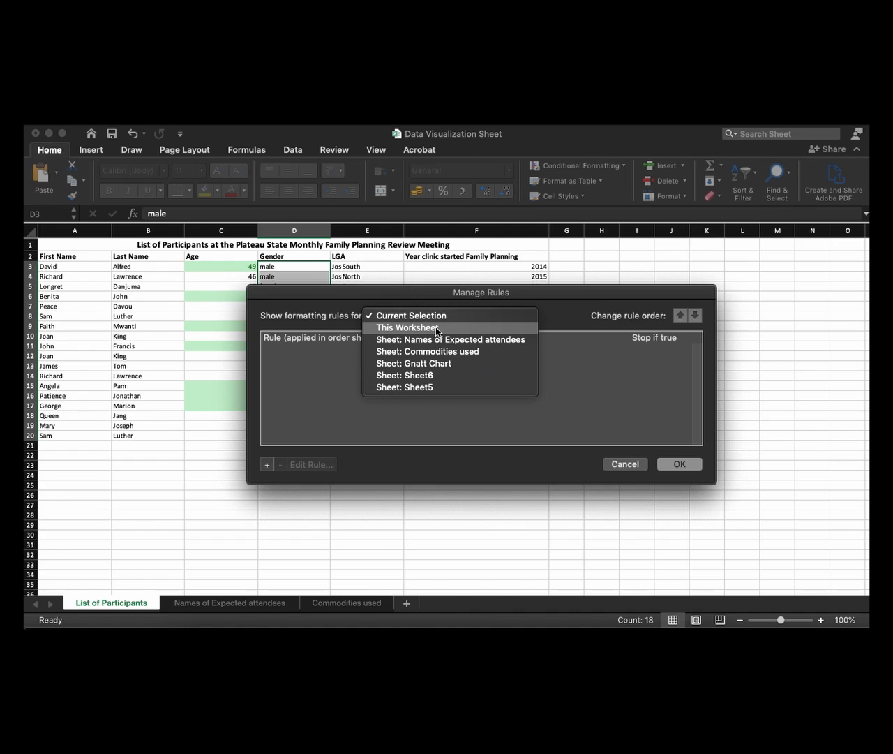
pyautogui.click(436, 328)
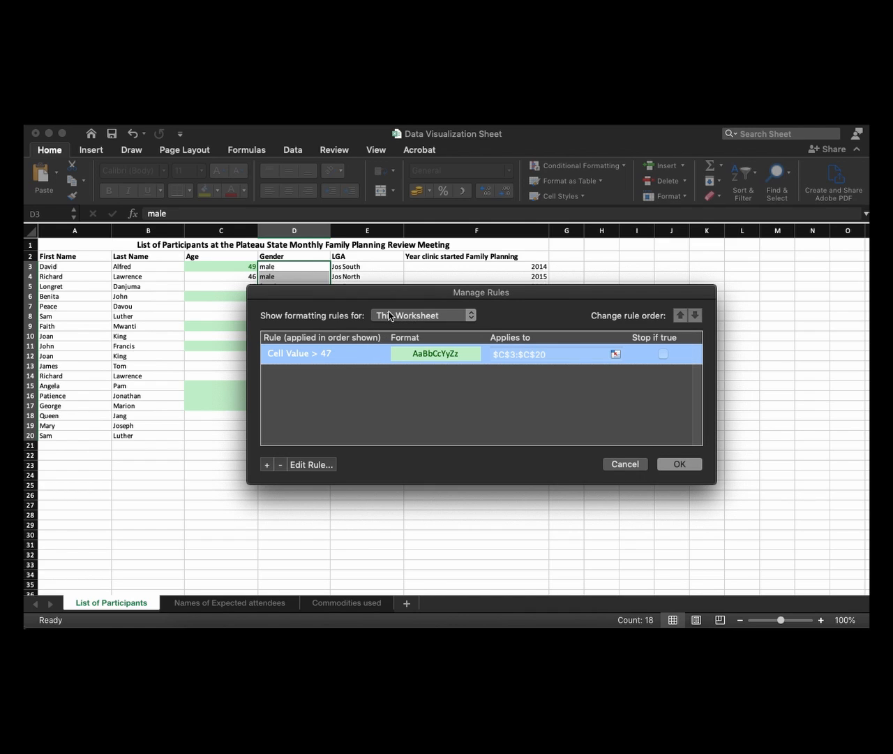
# Add a new Classic-style formatting rule for the Gender values that only formats cells that contain given content
pyautogui.click(267, 465)
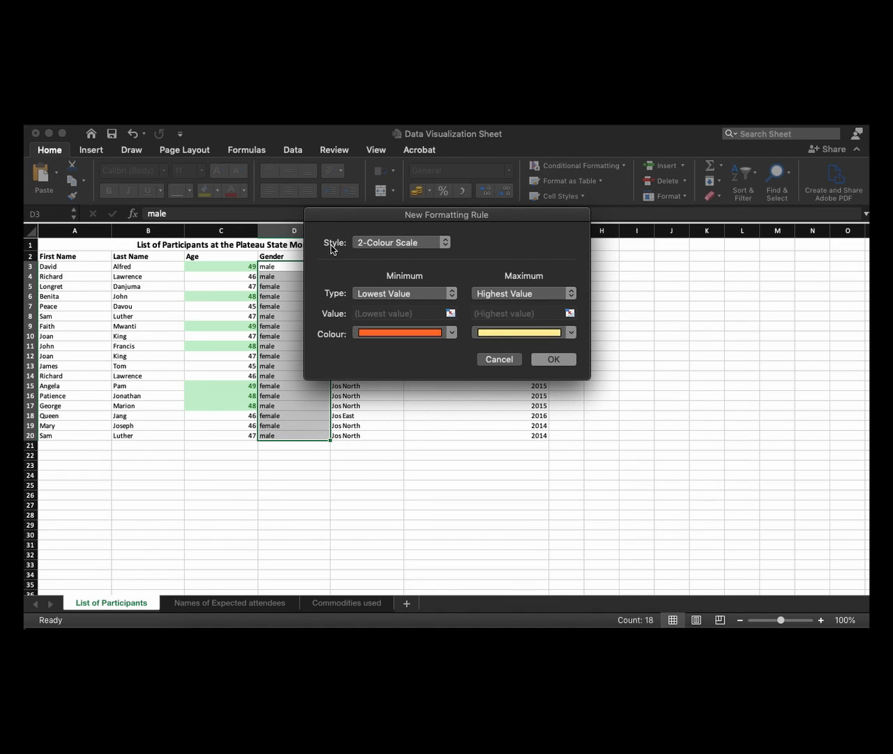
pyautogui.click(384, 242)
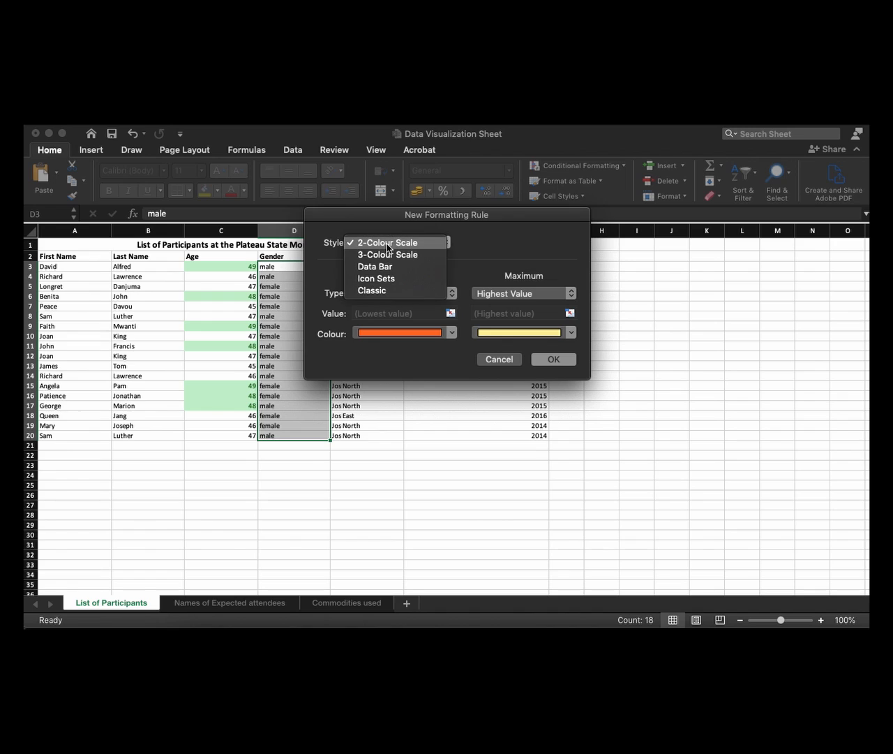
pyautogui.click(371, 291)
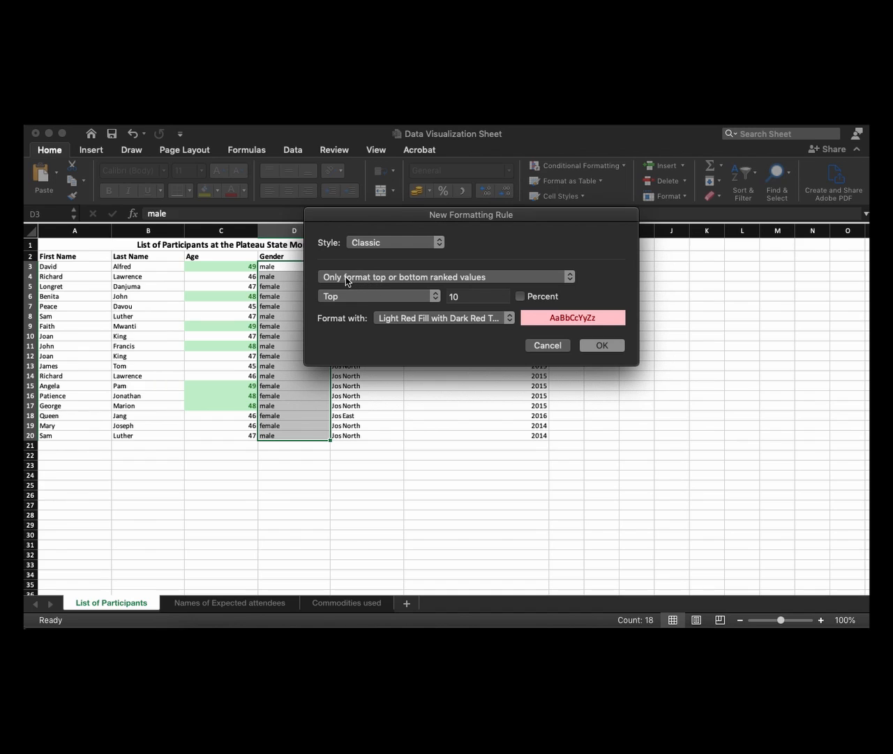
pyautogui.click(343, 278)
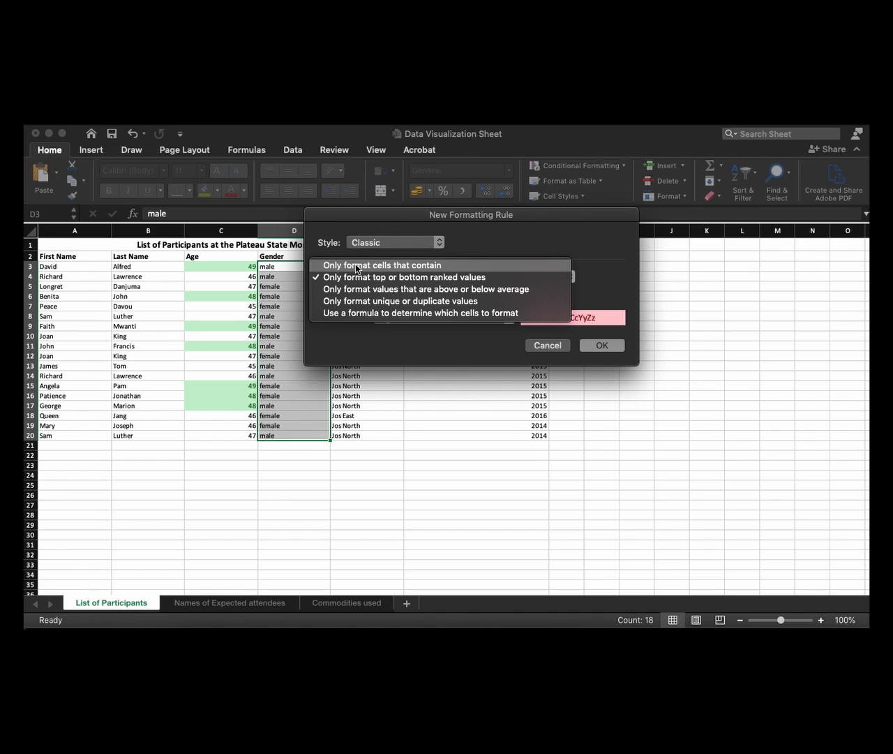
pyautogui.click(358, 267)
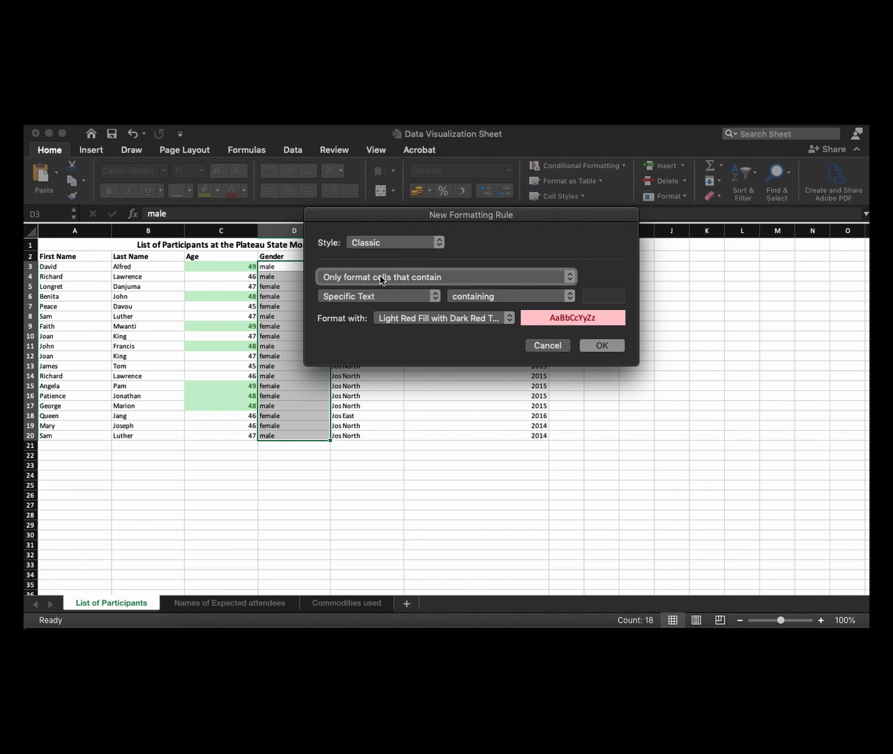
# Set the new rule's condition to Specific Text containing "male"
pyautogui.click(380, 296)
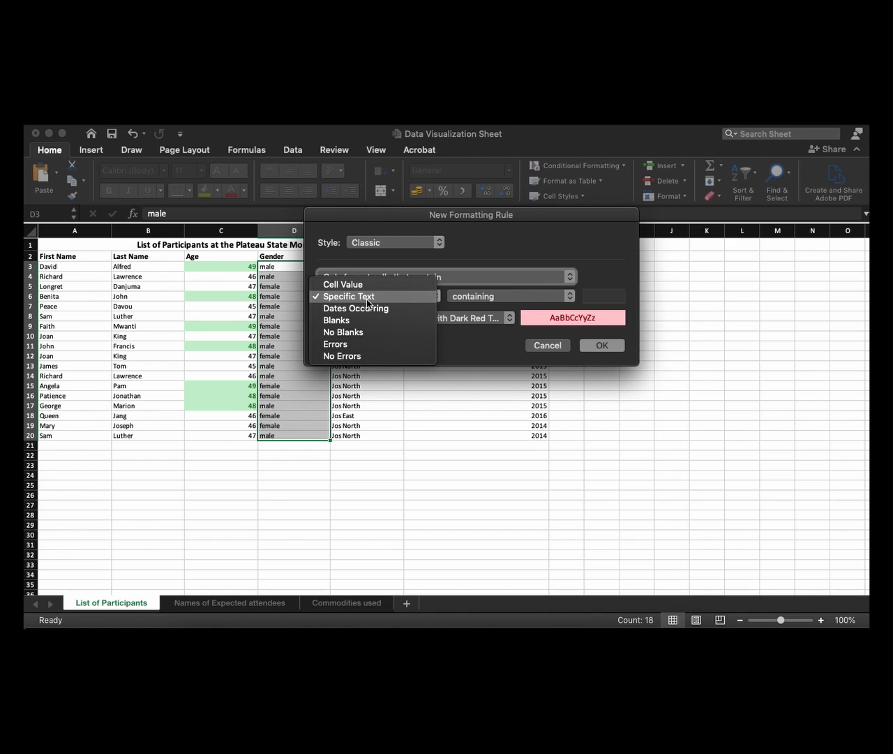
pyautogui.click(369, 301)
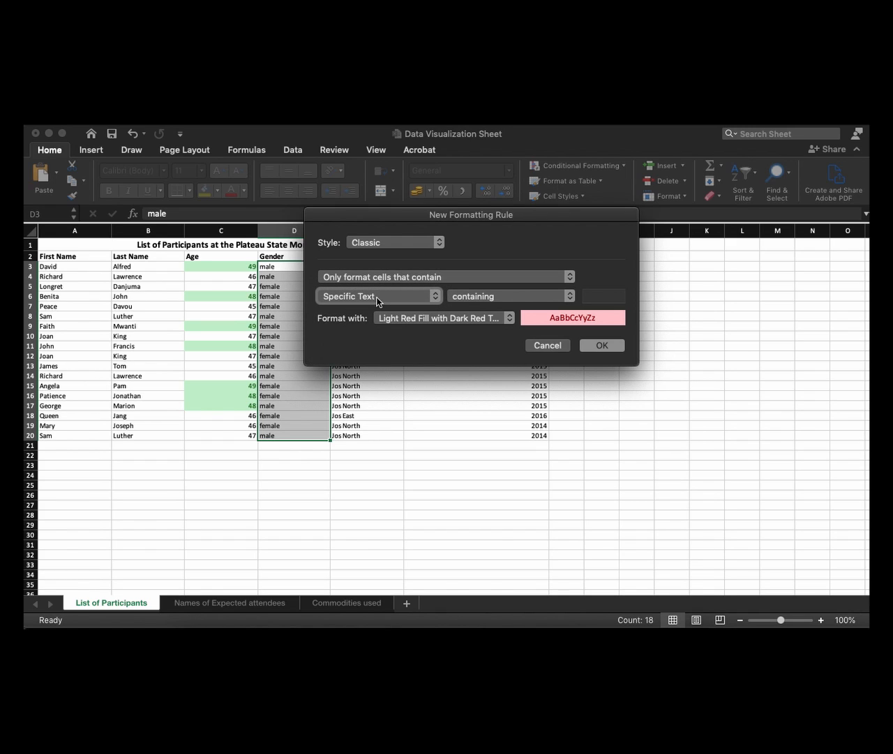
pyautogui.click(492, 299)
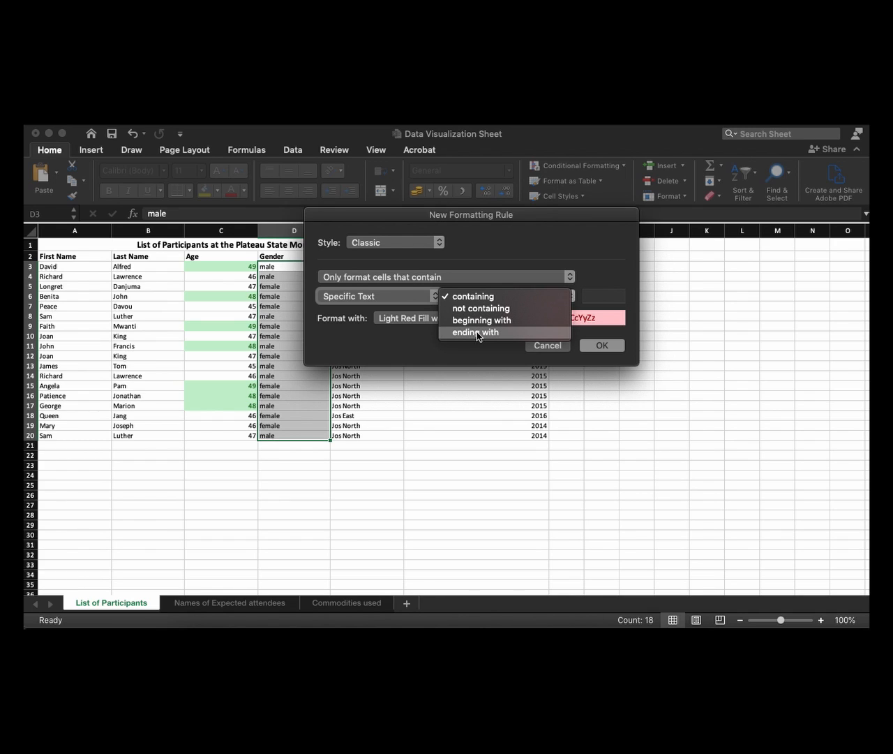
pyautogui.click(492, 298)
pyautogui.click(614, 296)
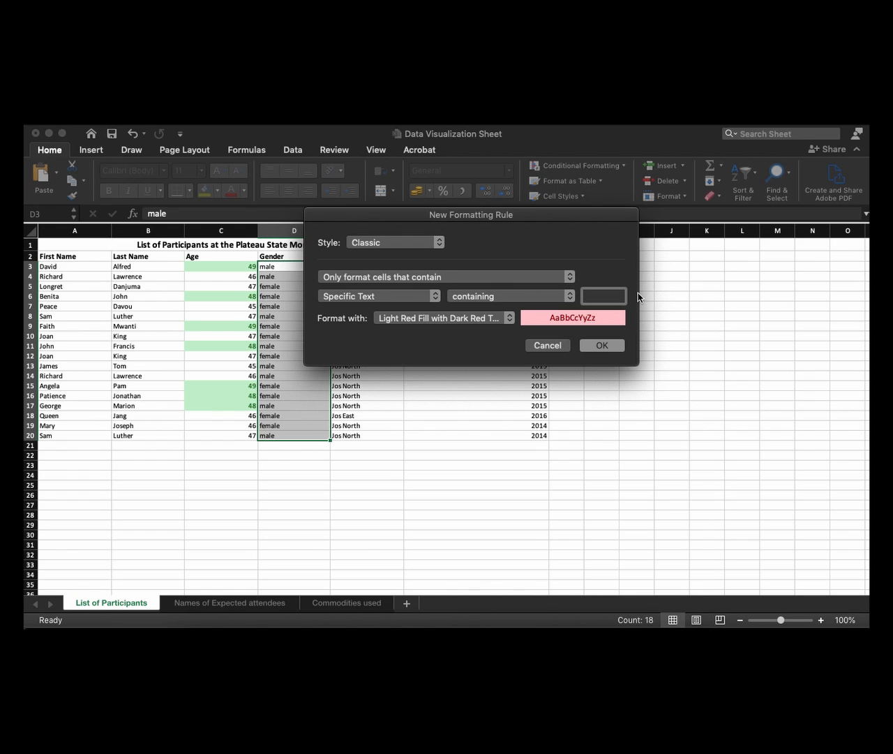
pyautogui.write('male')
# Give the "male" rule a customised format with the purple theme colour as background and add it to the rules
pyautogui.click(404, 323)
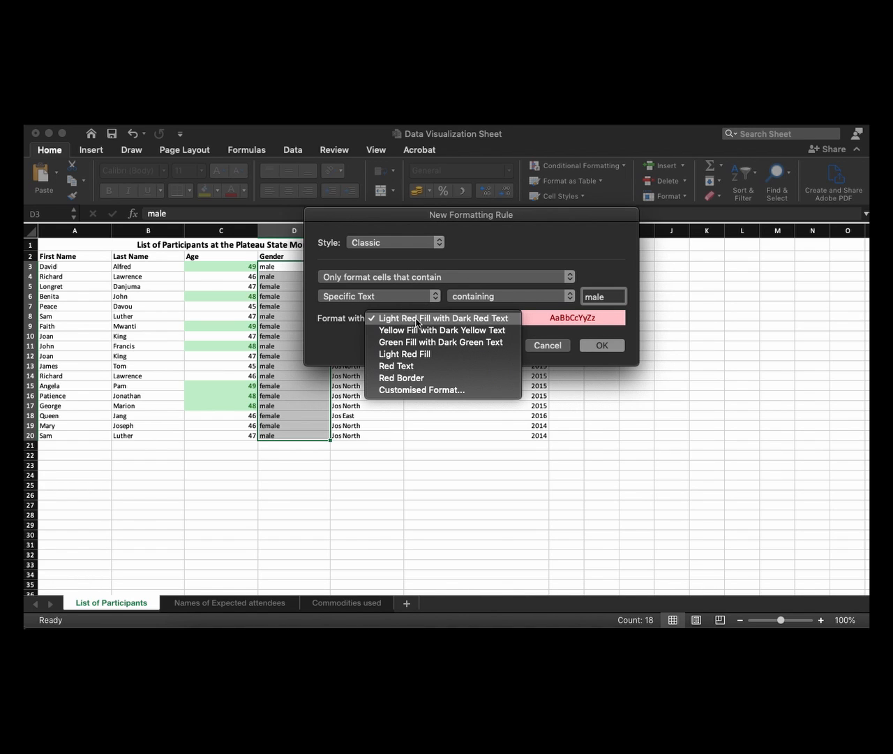
pyautogui.click(421, 391)
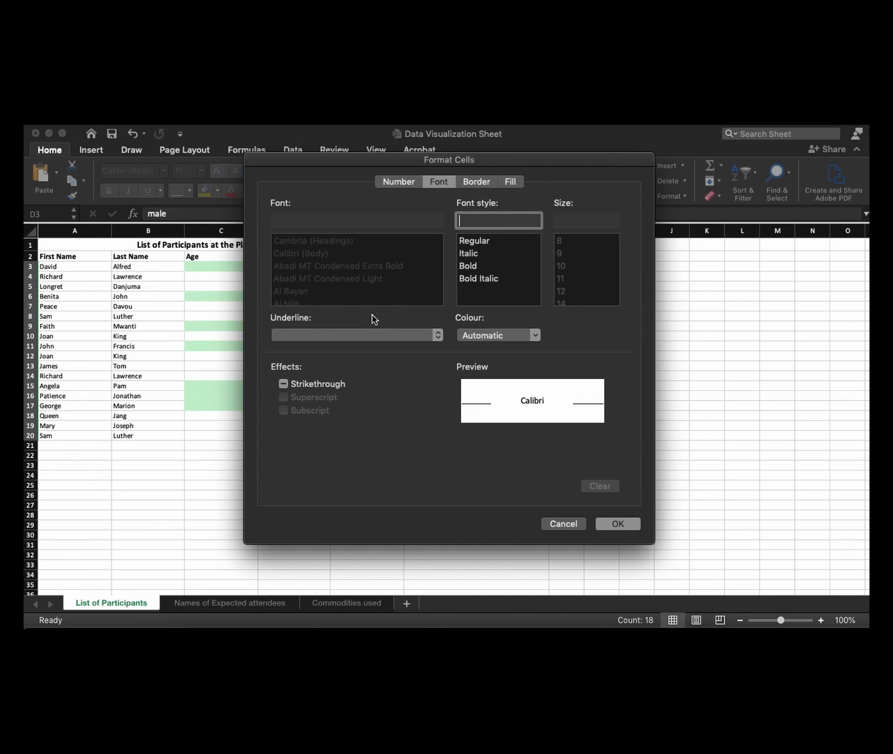
pyautogui.click(509, 181)
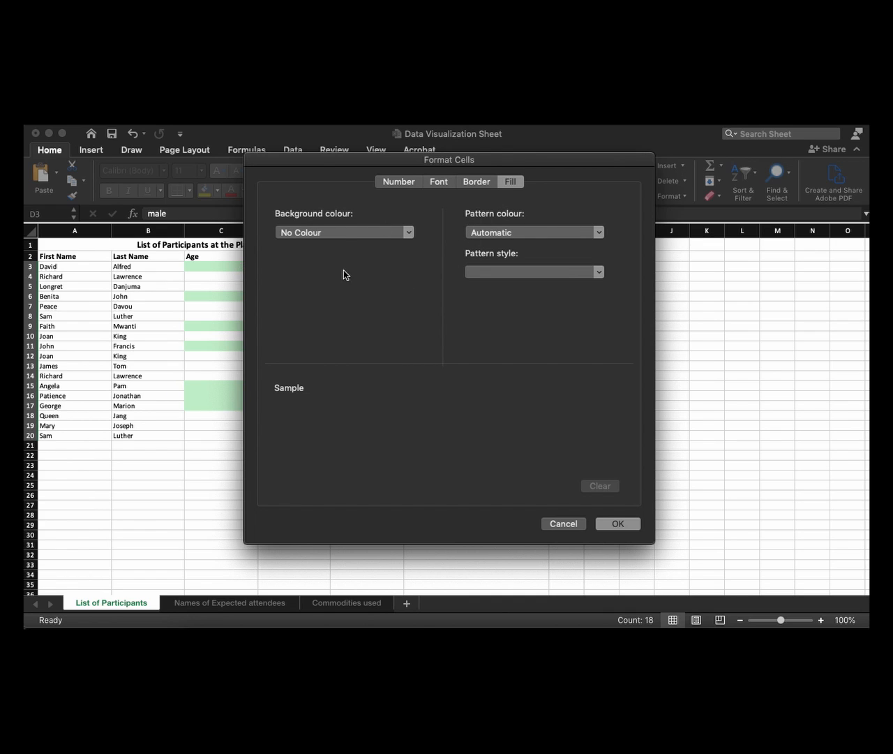
pyautogui.click(333, 231)
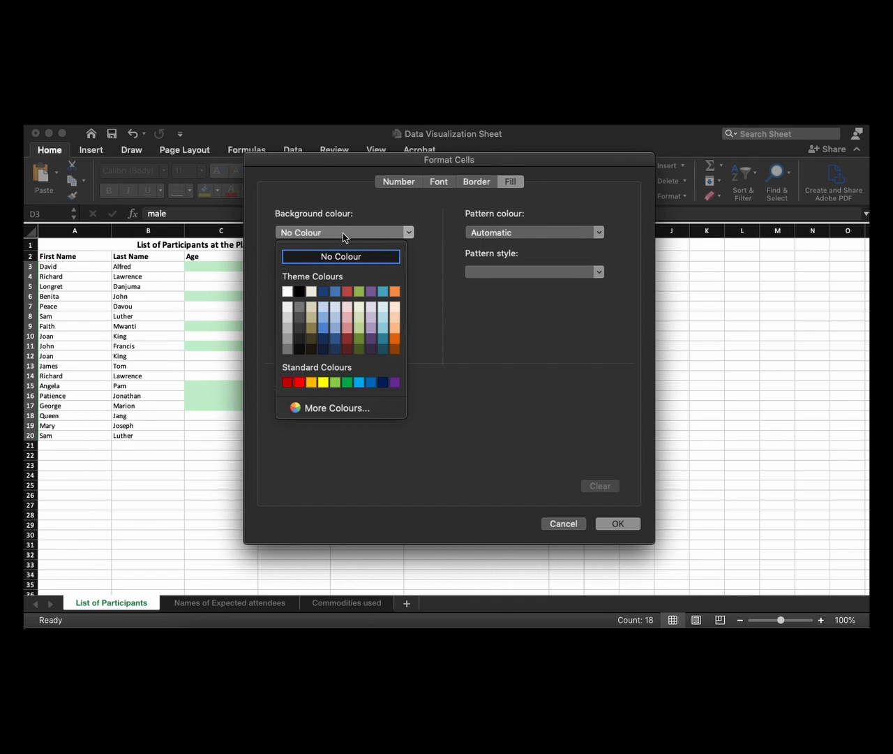
pyautogui.click(371, 293)
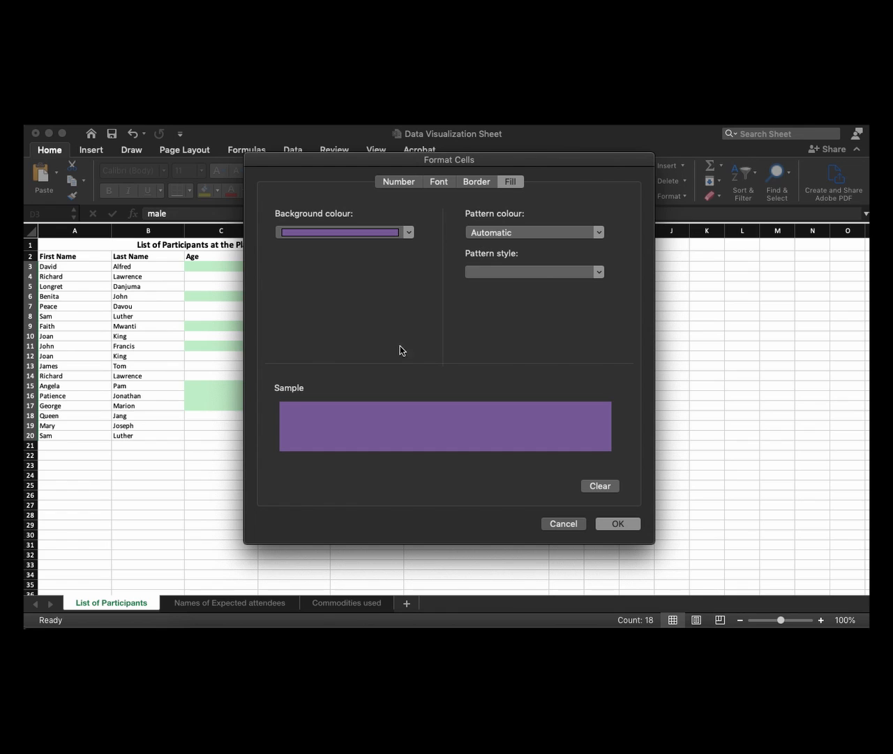
pyautogui.click(616, 524)
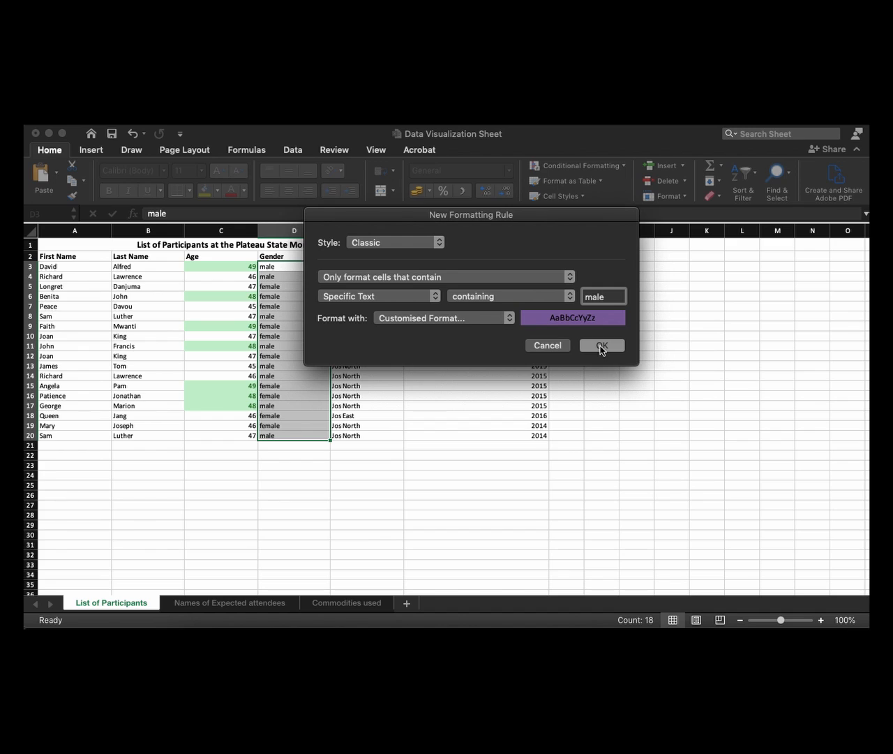
pyautogui.click(602, 346)
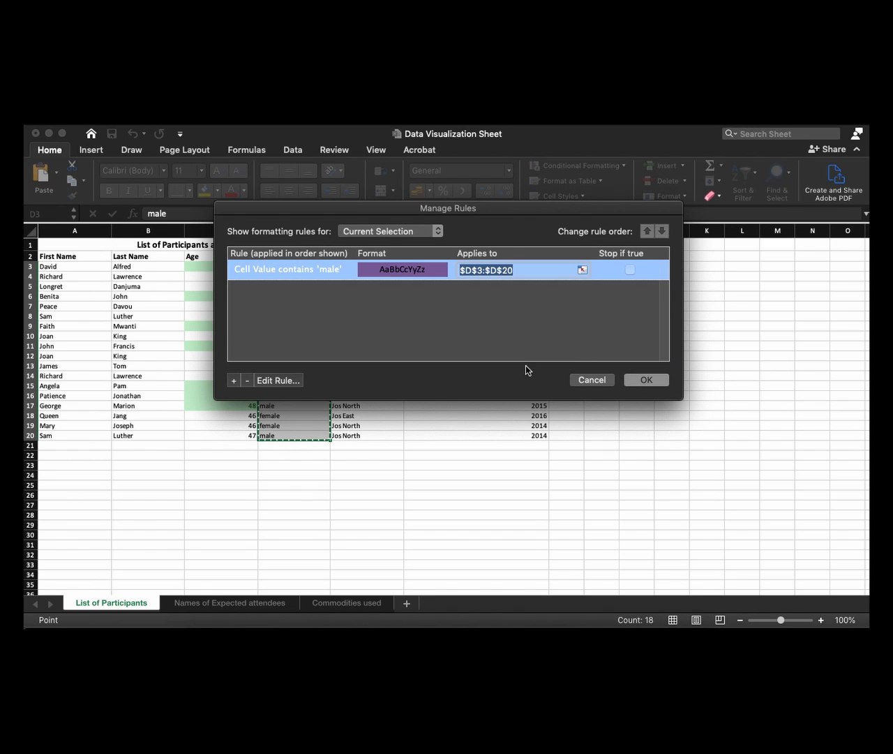
# Create a second Classic rule for the Gender values that only formats cells with Specific Text containing "female"
pyautogui.click(236, 380)
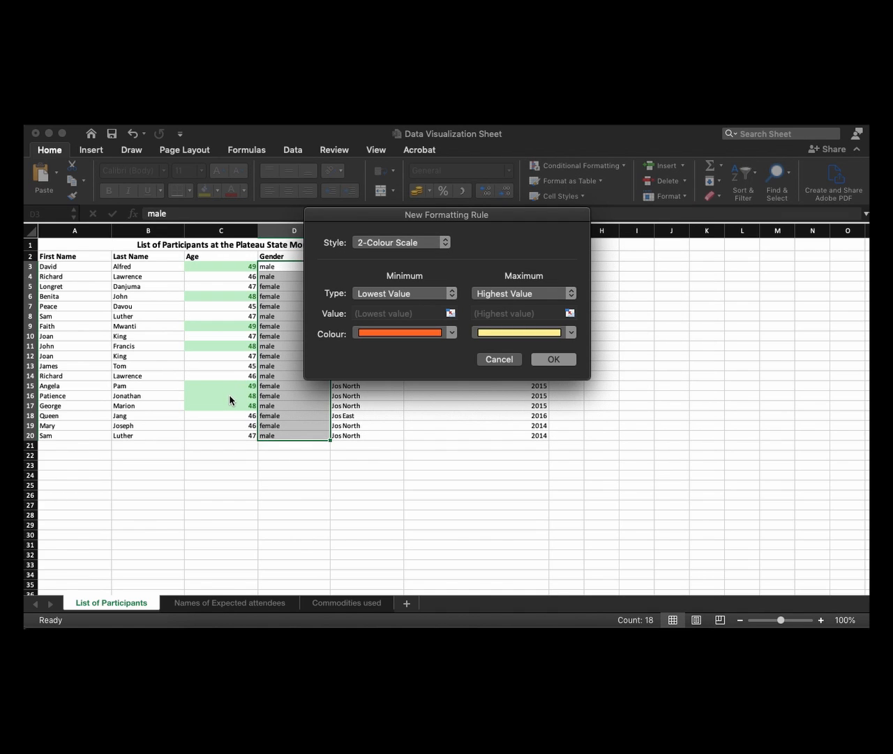
pyautogui.click(391, 245)
pyautogui.click(383, 291)
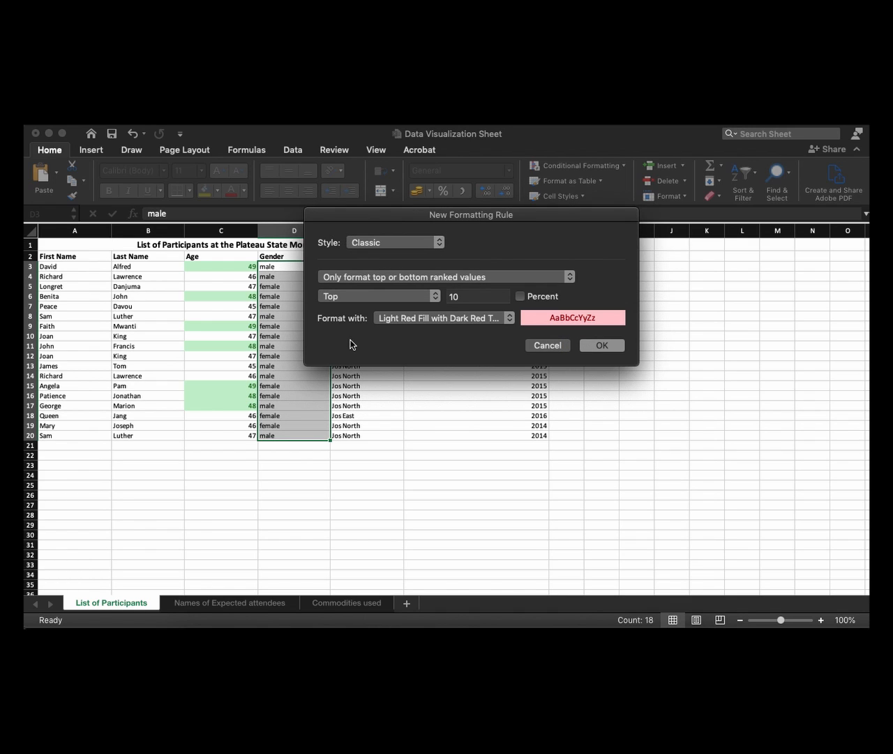
pyautogui.click(366, 279)
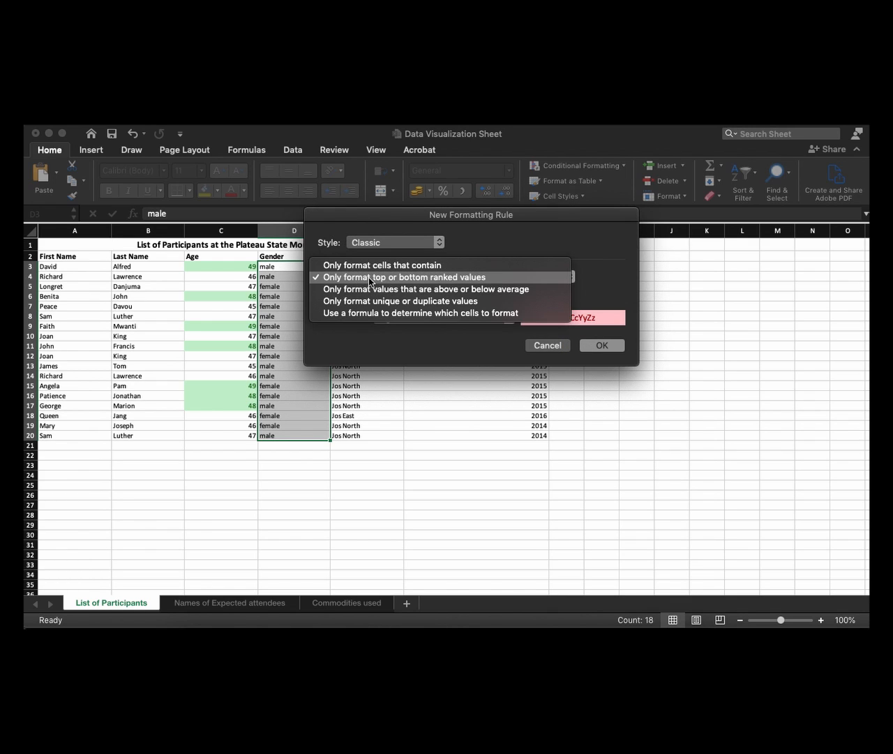
pyautogui.click(368, 267)
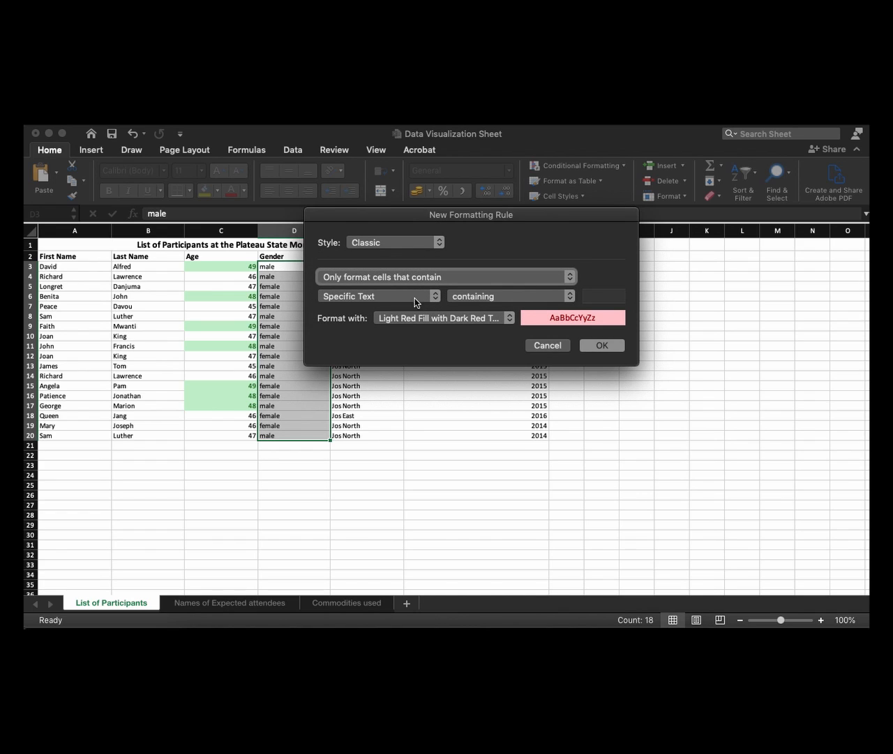
pyautogui.click(612, 295)
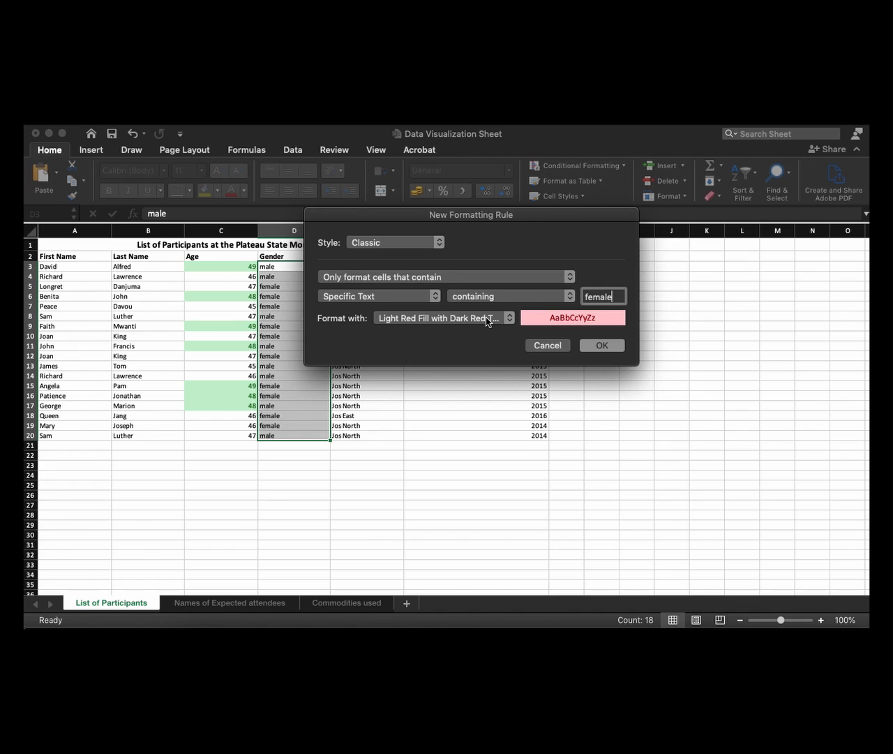
# Choose a customised format for the "female" rule with the dark blue theme colour as background
pyautogui.click(463, 320)
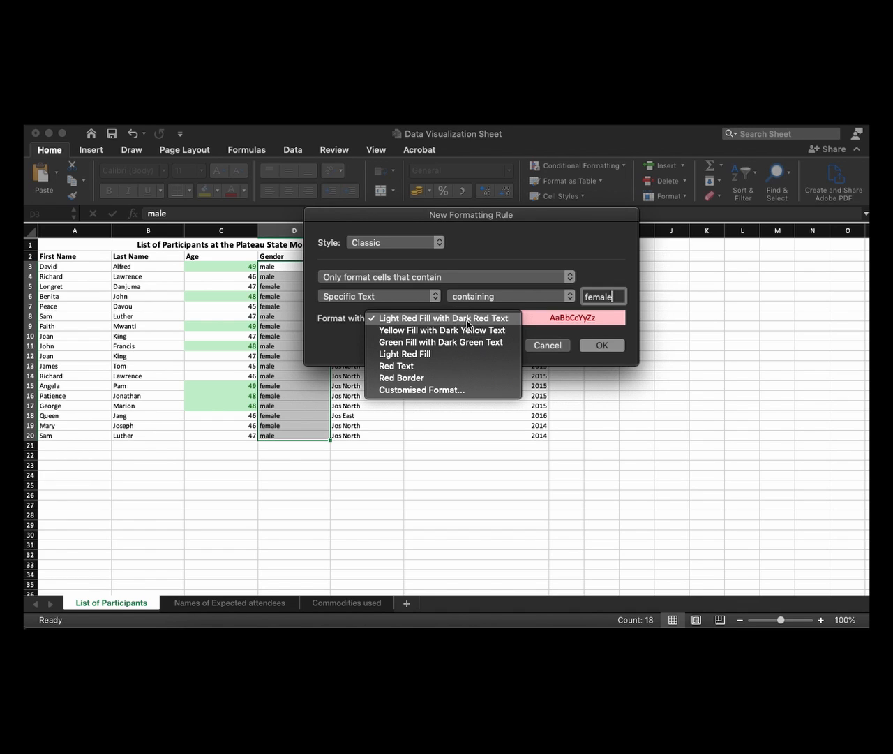
pyautogui.click(453, 391)
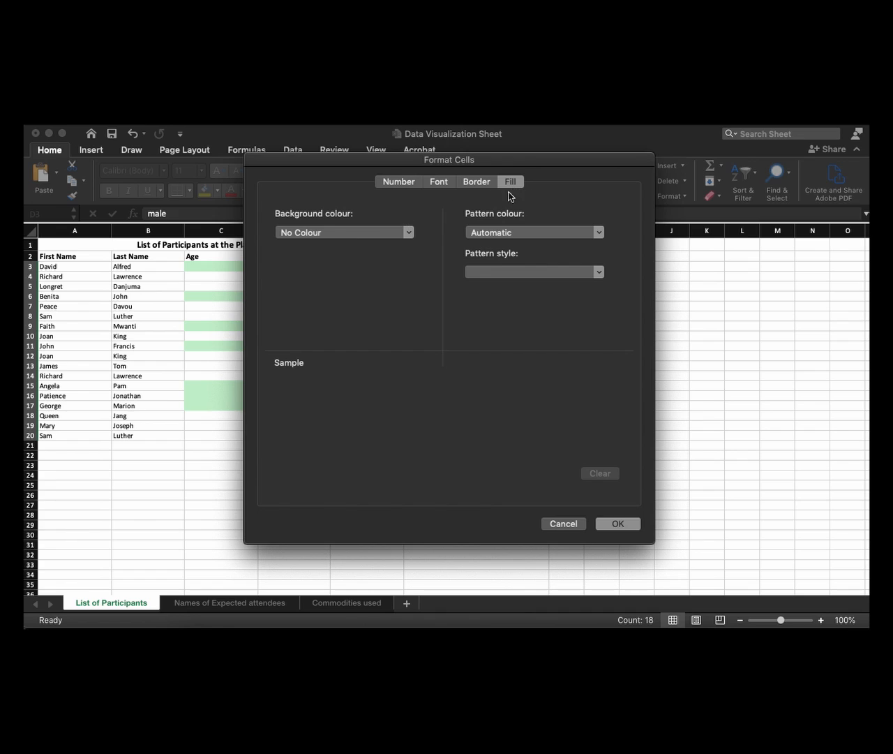
pyautogui.click(354, 234)
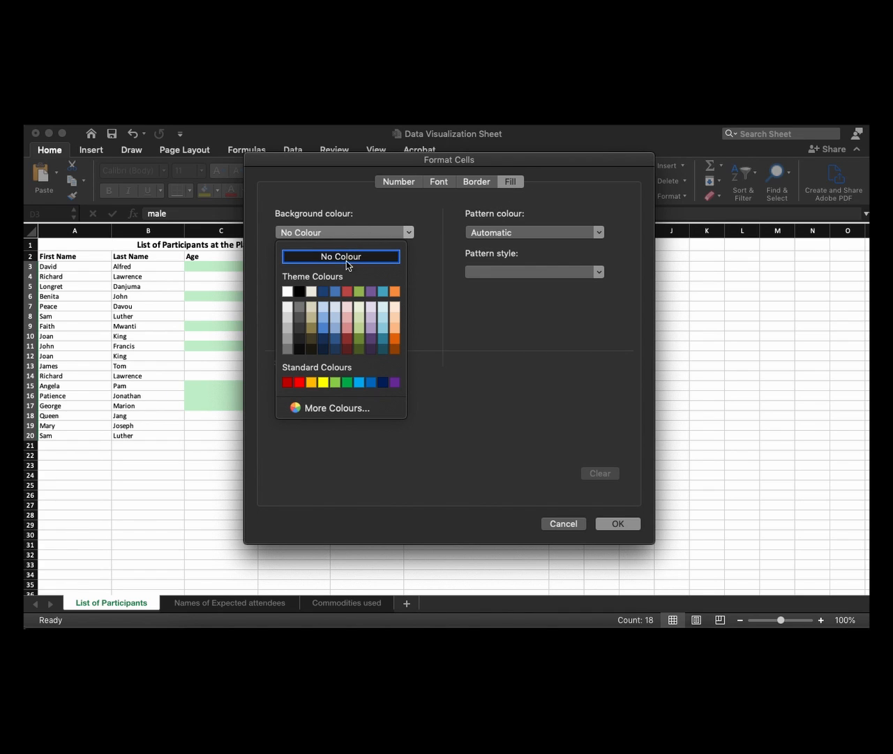
pyautogui.click(324, 293)
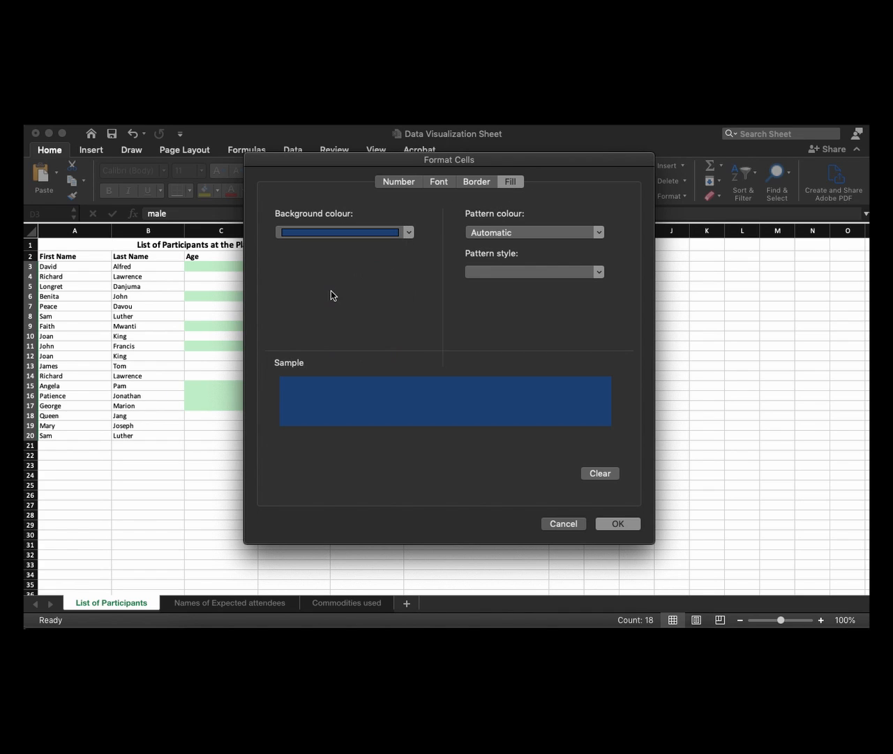
# Set the "female" rule's font colour to white and apply both gender rules to D3:D20
pyautogui.click(439, 184)
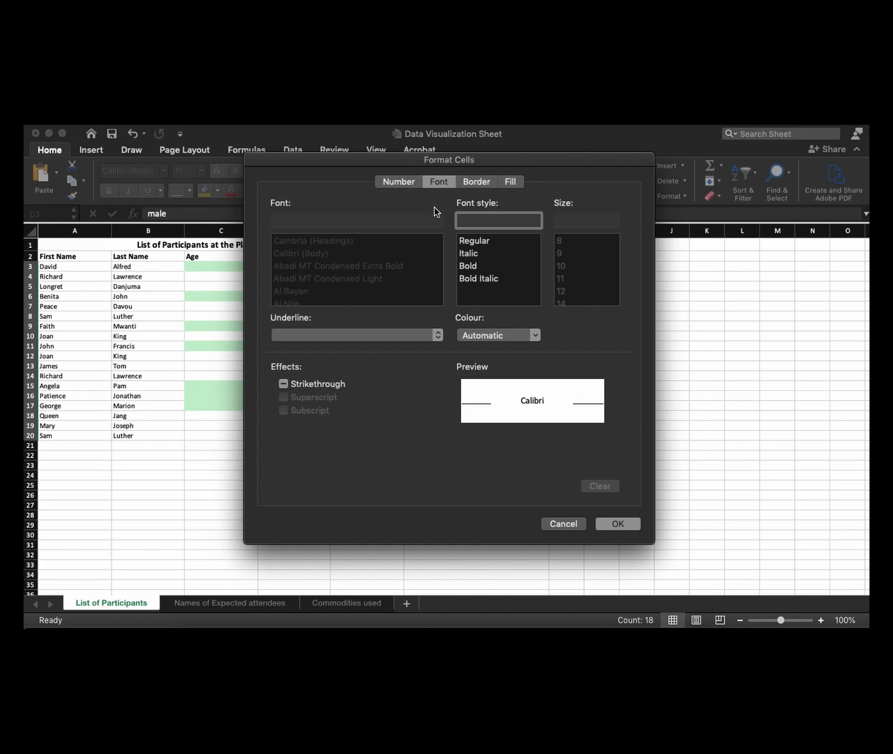
pyautogui.click(487, 337)
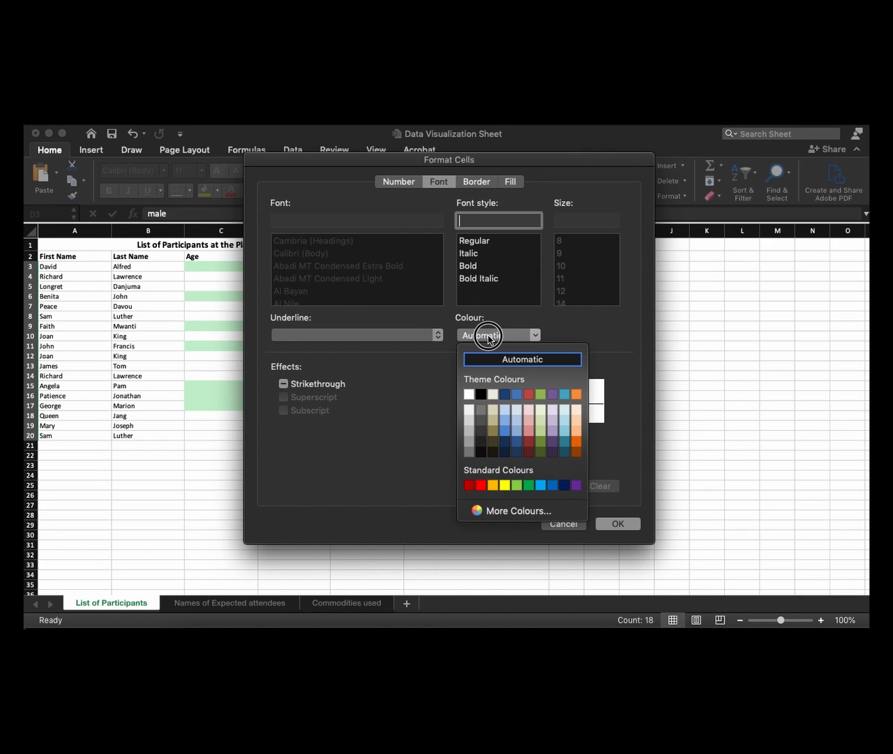
pyautogui.click(469, 394)
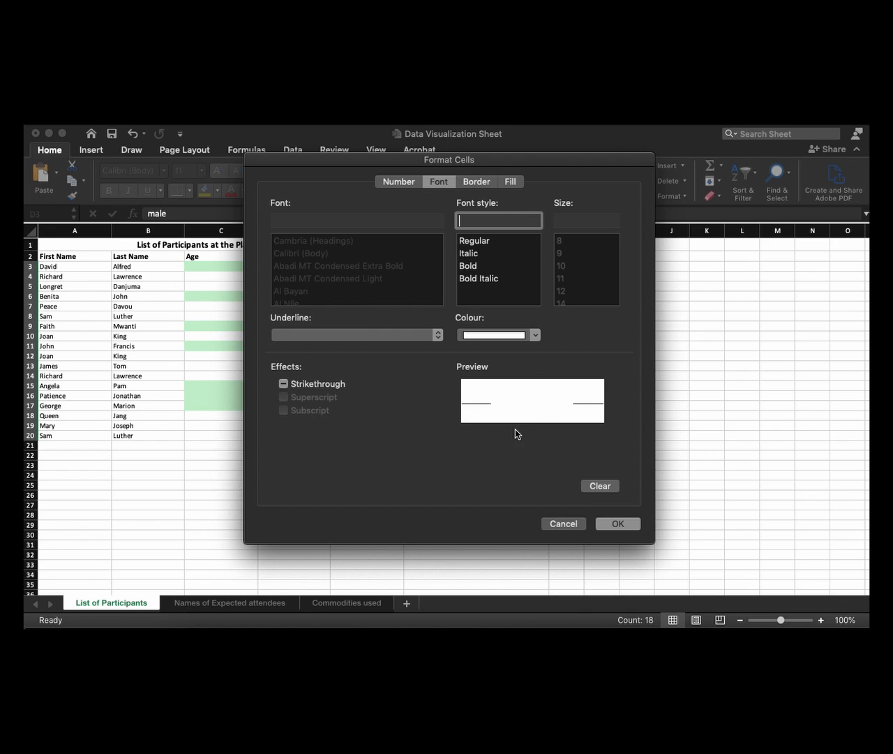
pyautogui.click(617, 525)
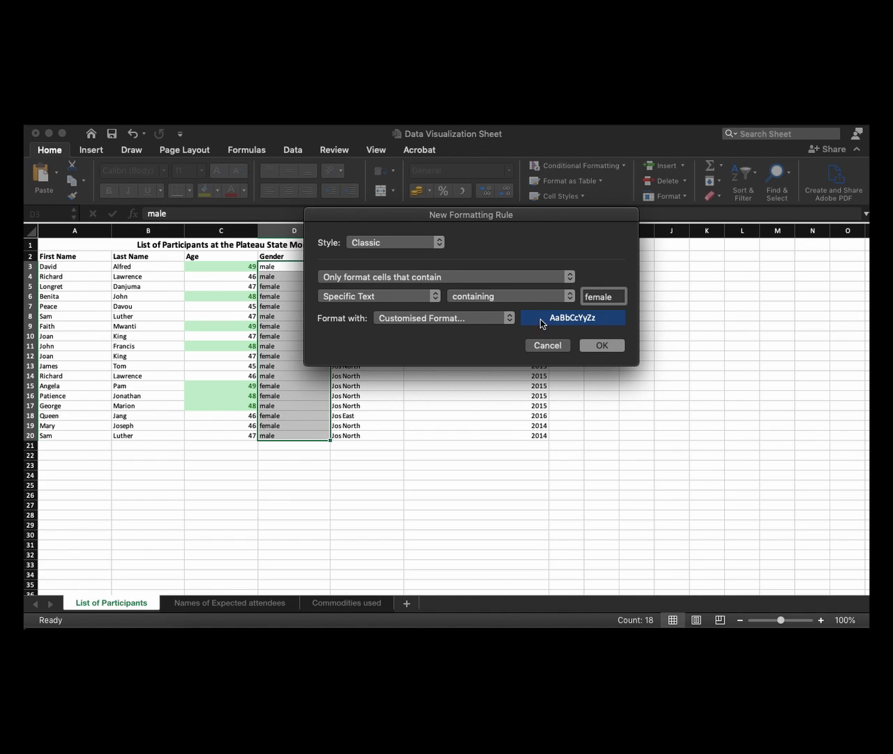
pyautogui.click(601, 346)
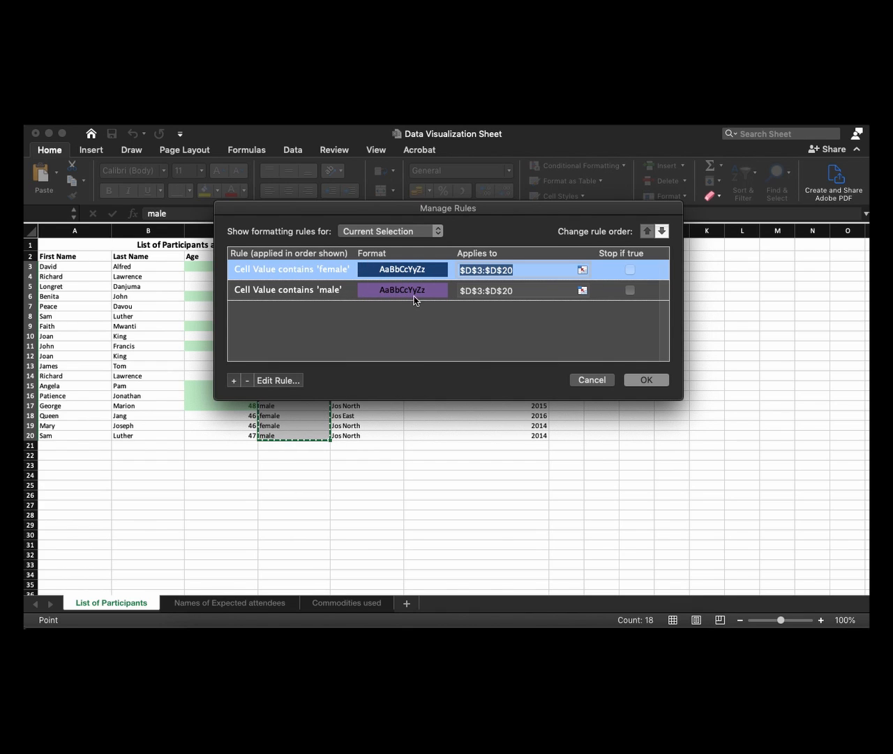
pyautogui.click(647, 380)
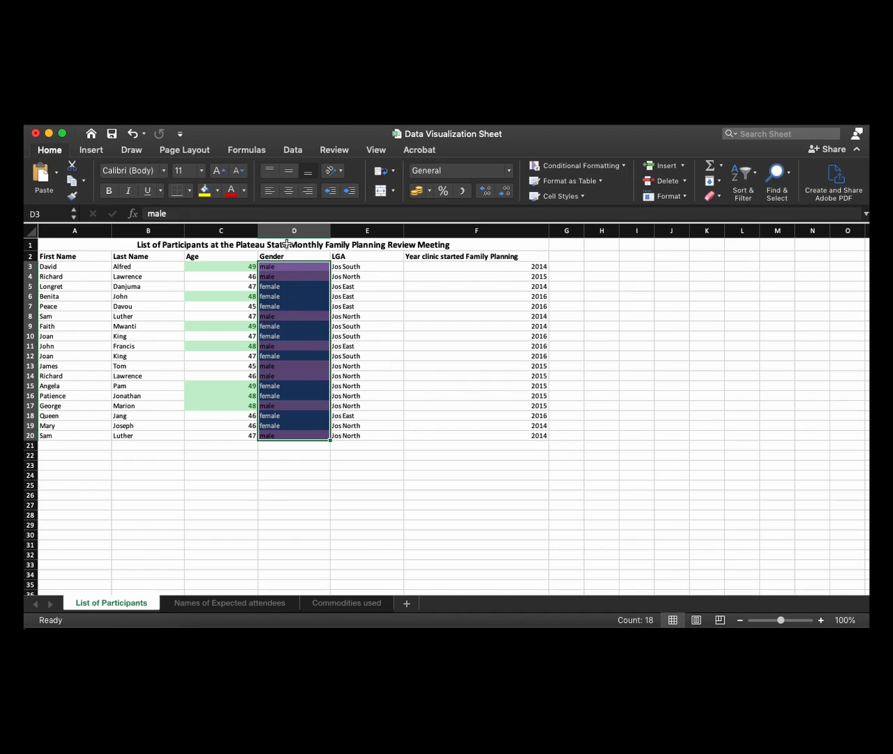
pyautogui.click(293, 466)
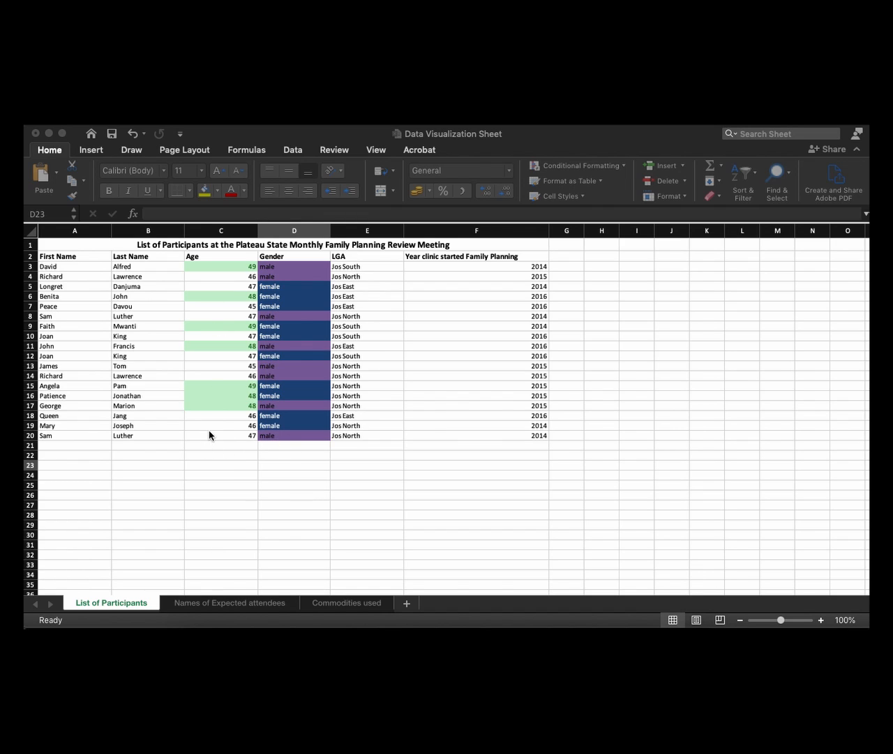
# Clear the conditional formatting rules from the Age values in C3:C20
pyautogui.click(250, 429)
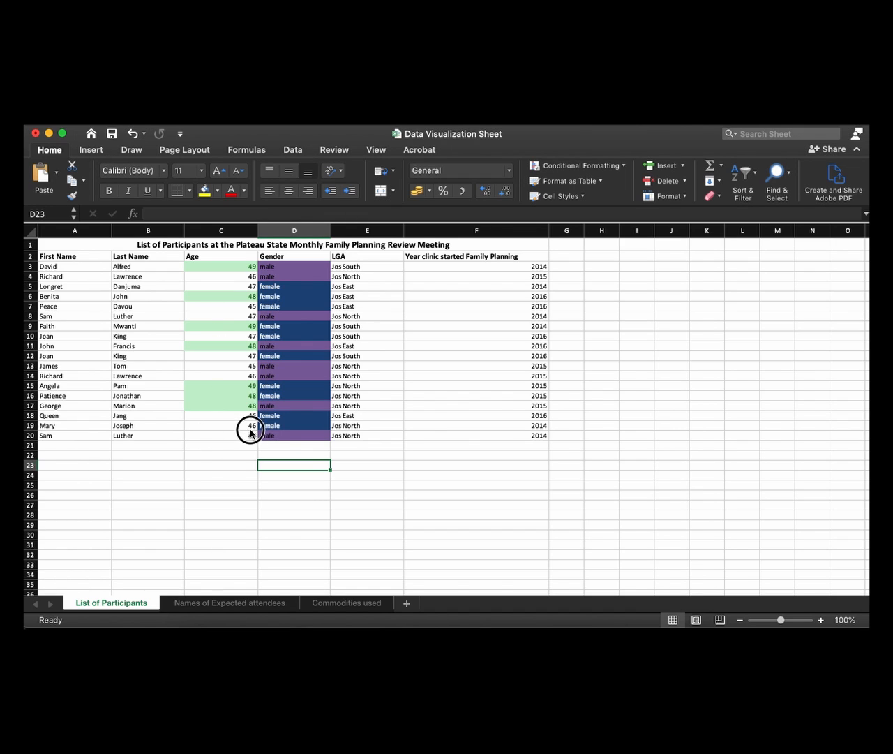
pyautogui.click(202, 436)
pyautogui.moveTo(213, 435); pyautogui.dragTo(214, 267)
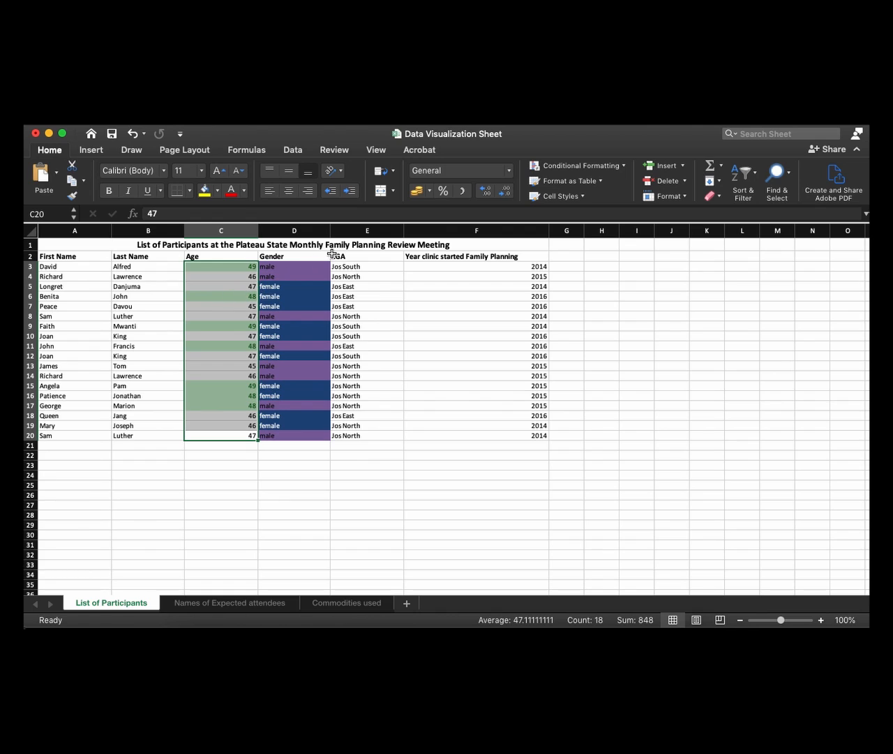
pyautogui.click(585, 170)
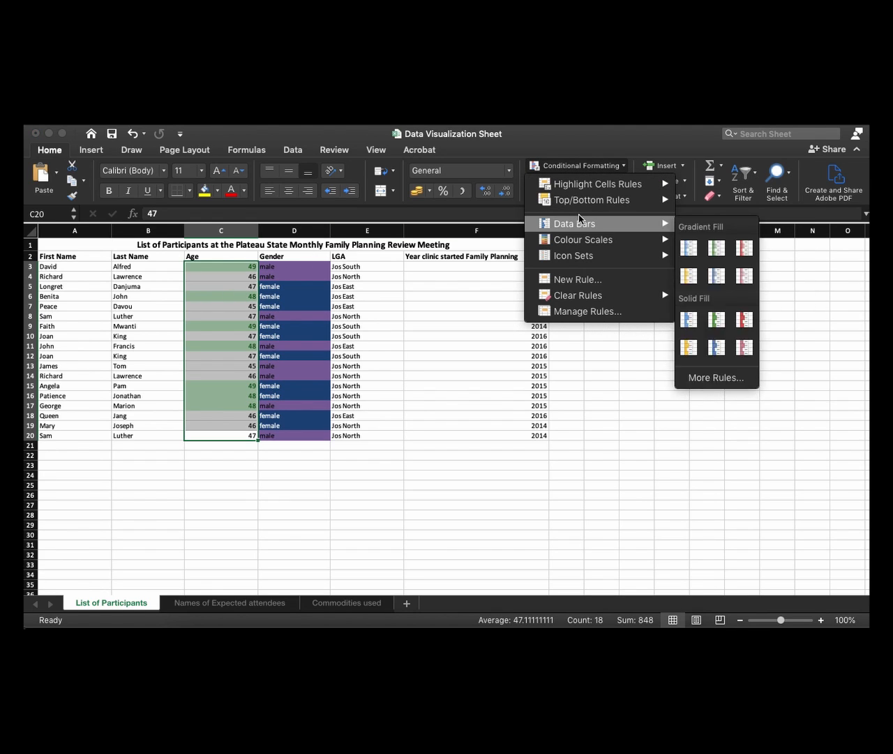
pyautogui.moveTo(578, 296)
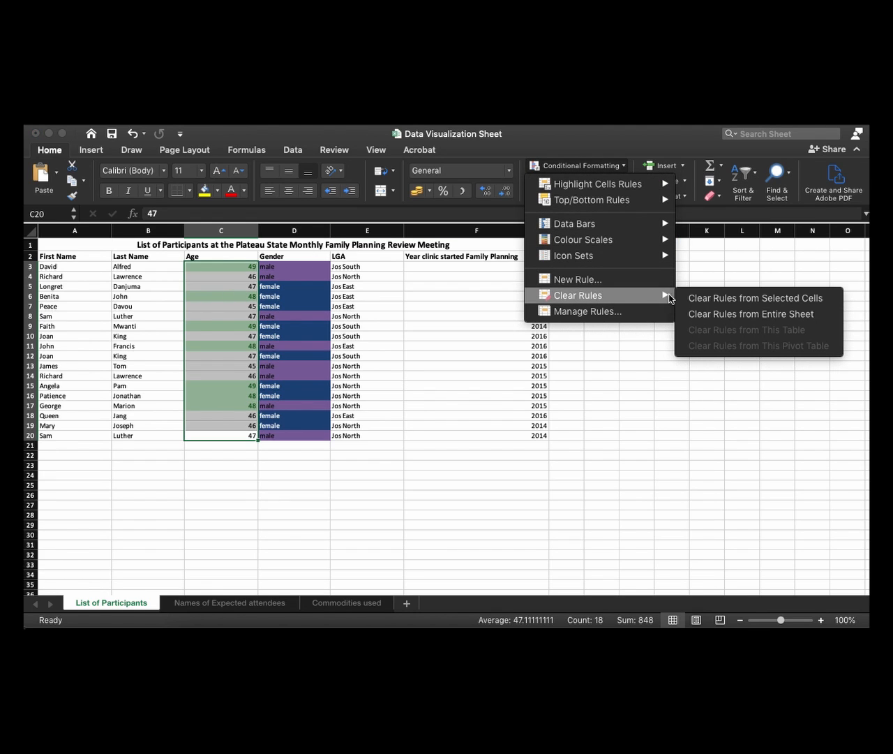
pyautogui.click(724, 300)
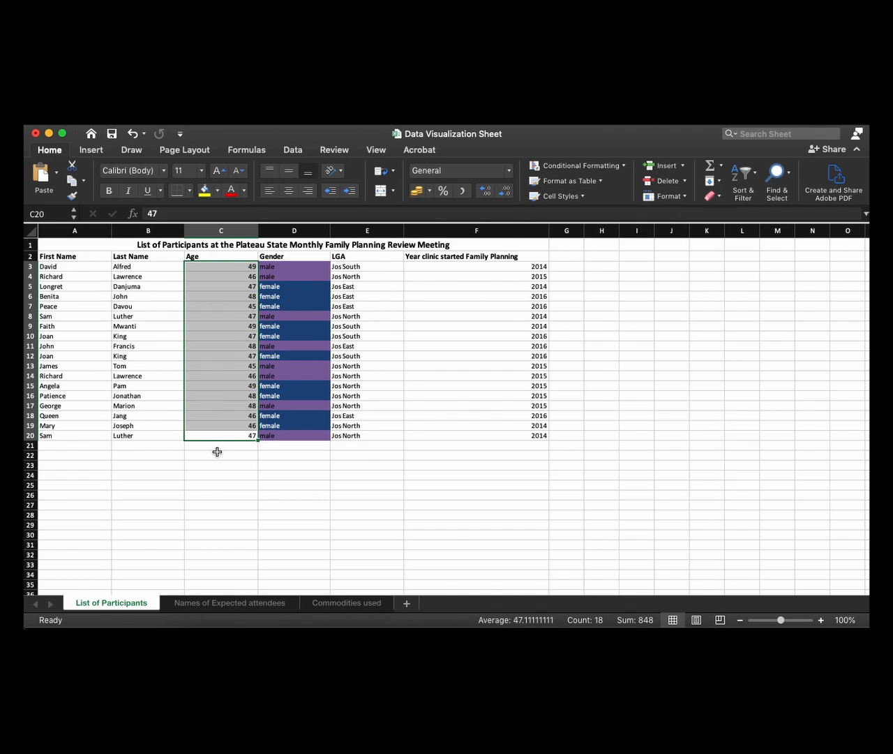
# Clear the remaining conditional formatting rules from the entire sheet
pyautogui.click(218, 447)
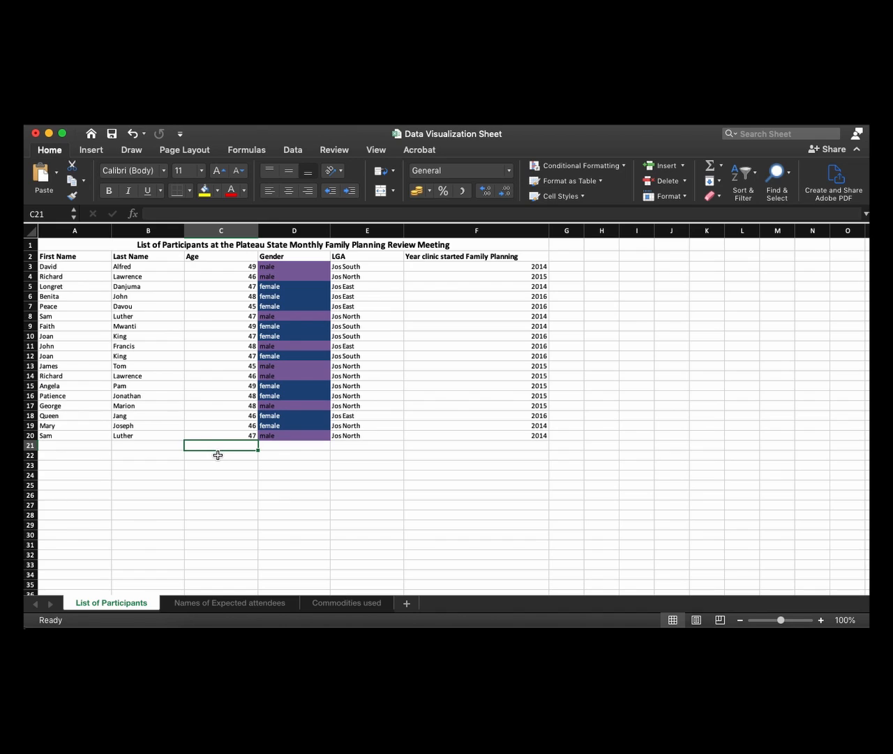
pyautogui.click(596, 165)
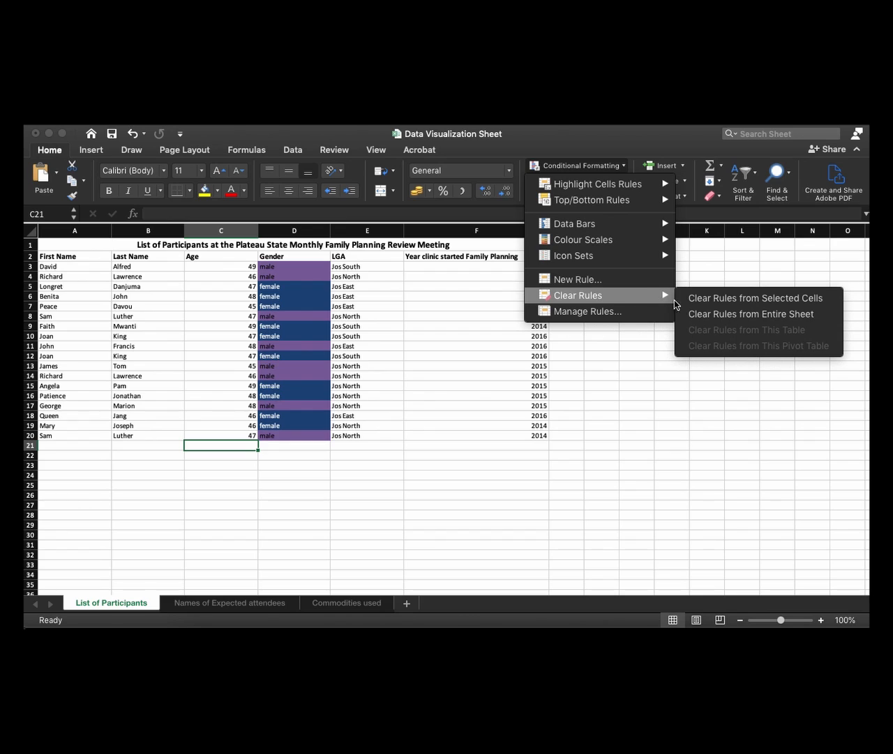
pyautogui.click(712, 315)
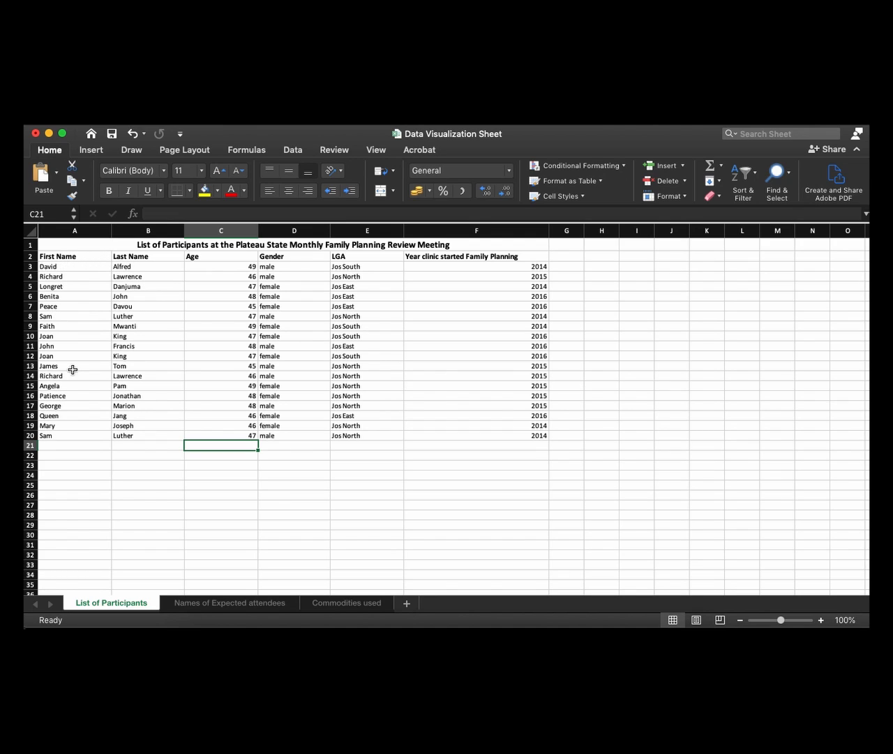
pyautogui.click(53, 257)
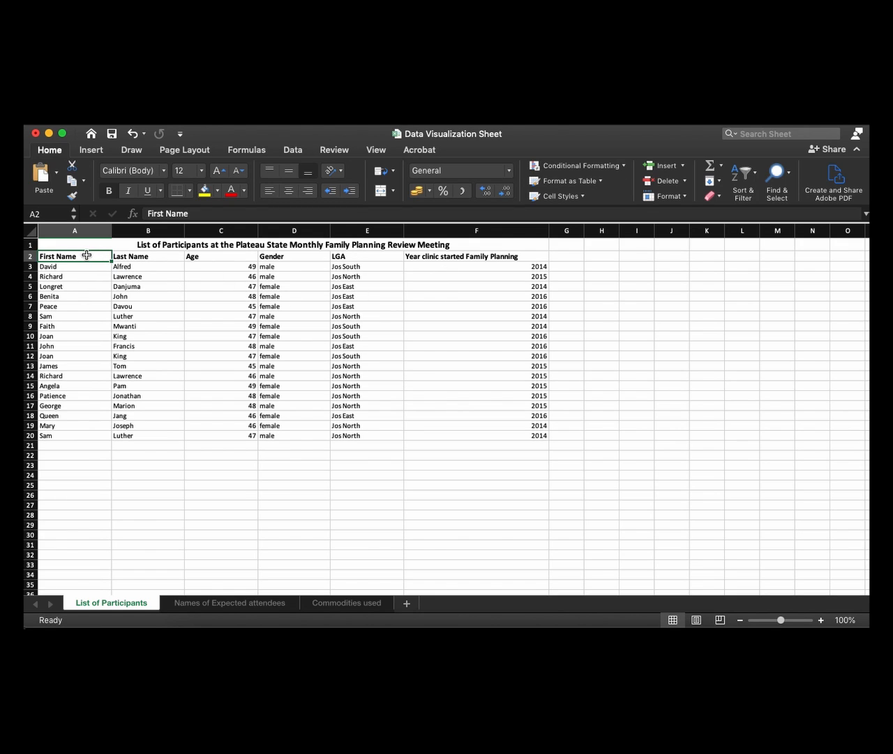
pyautogui.moveTo(86, 254); pyautogui.dragTo(461, 257)
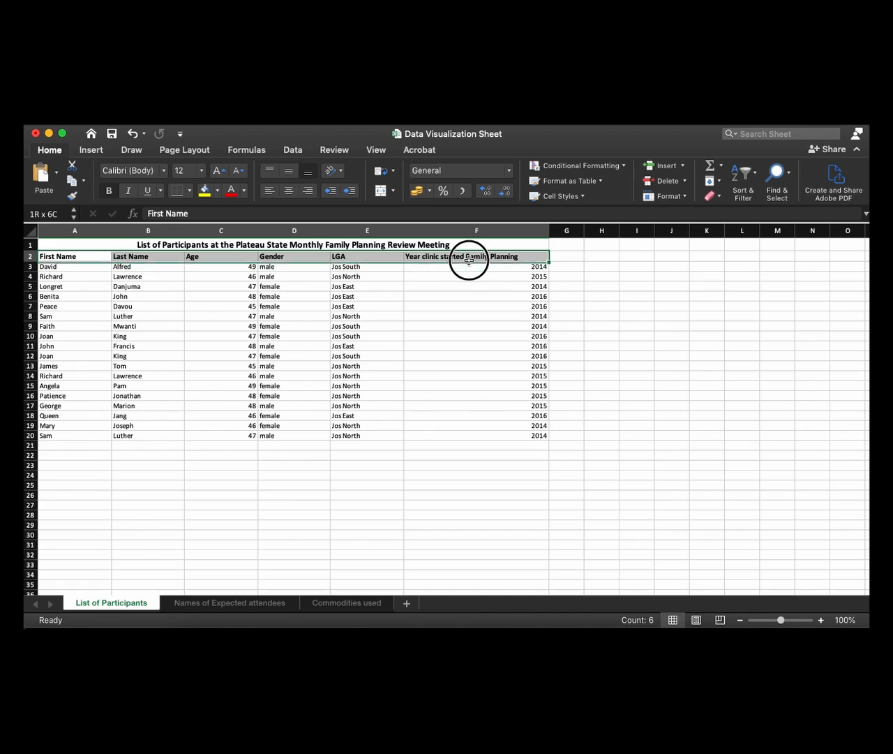
pyautogui.click(245, 295)
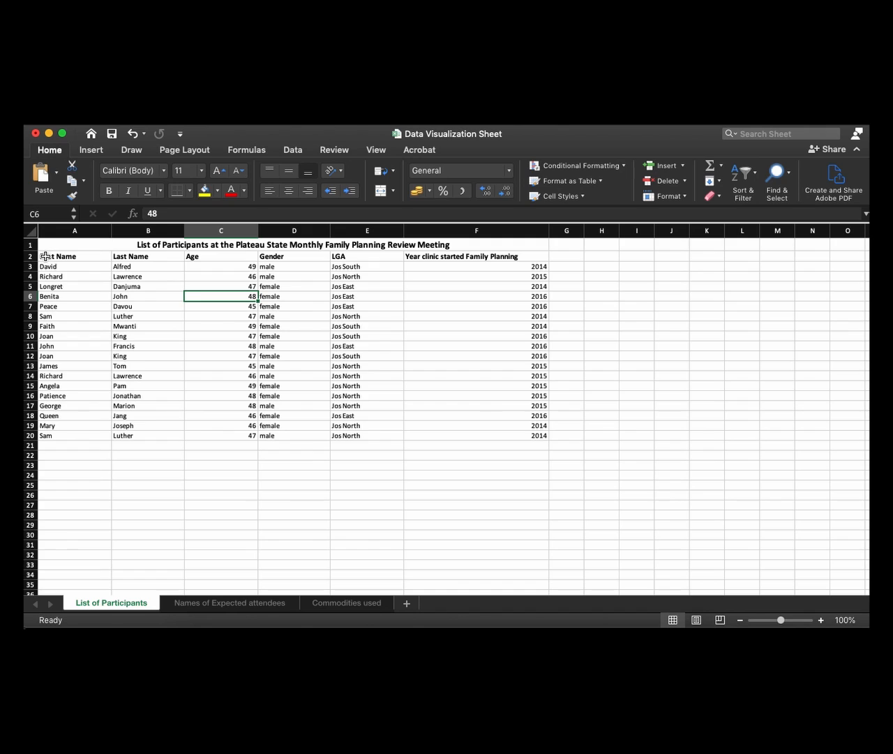
pyautogui.moveTo(45, 267); pyautogui.dragTo(476, 446)
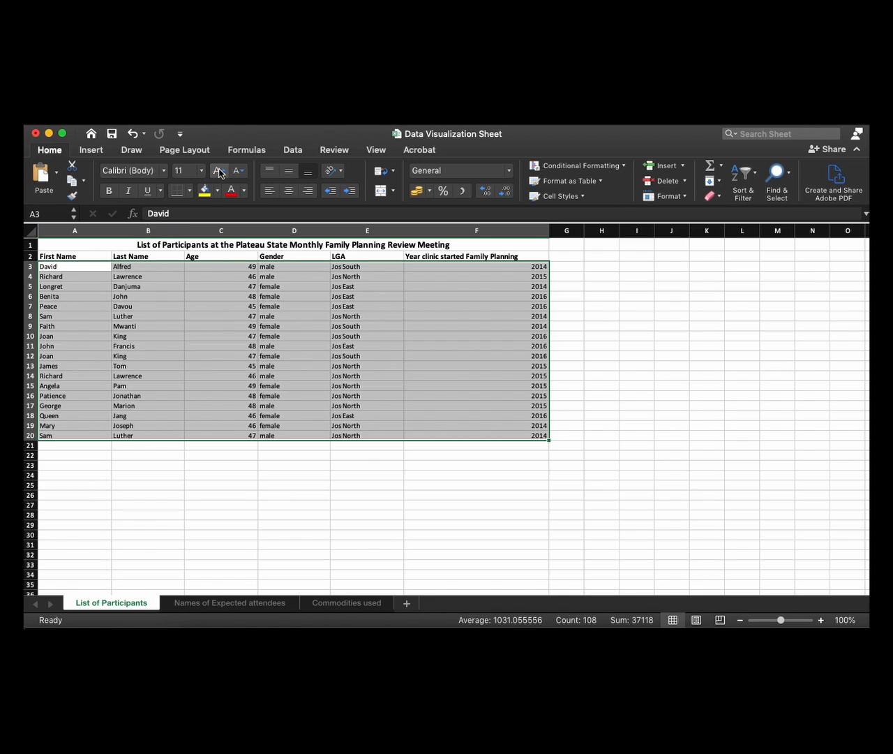
pyautogui.click(292, 151)
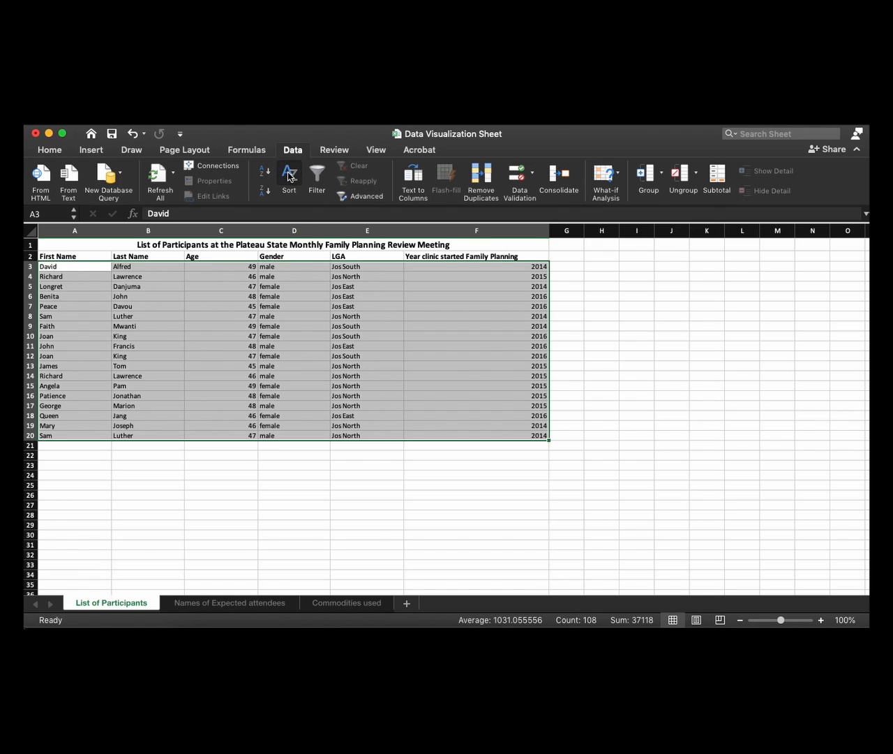
pyautogui.click(289, 177)
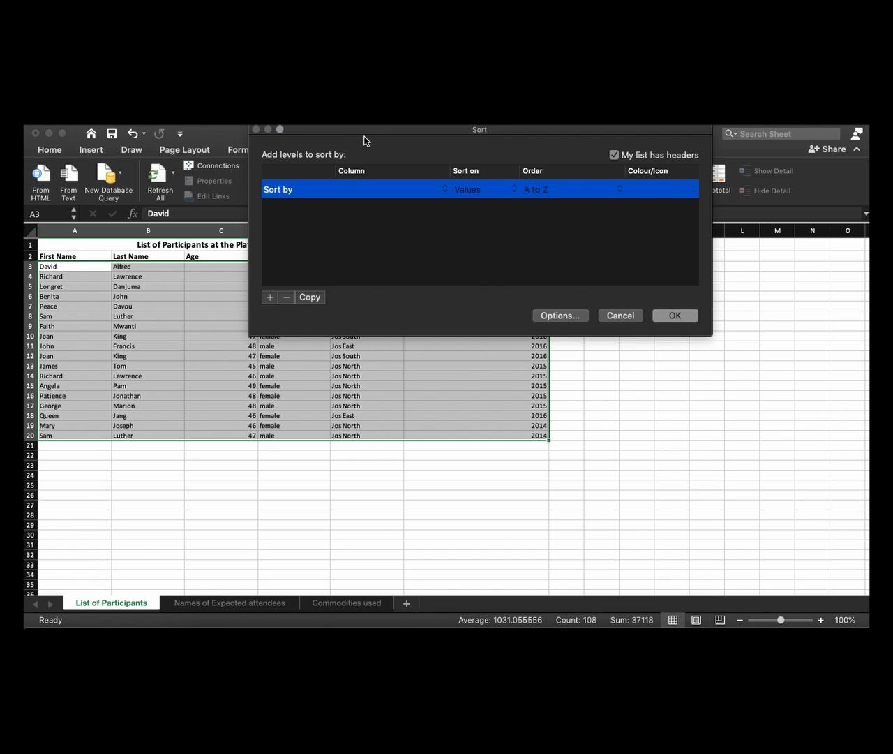
pyautogui.moveTo(370, 130); pyautogui.dragTo(347, 285)
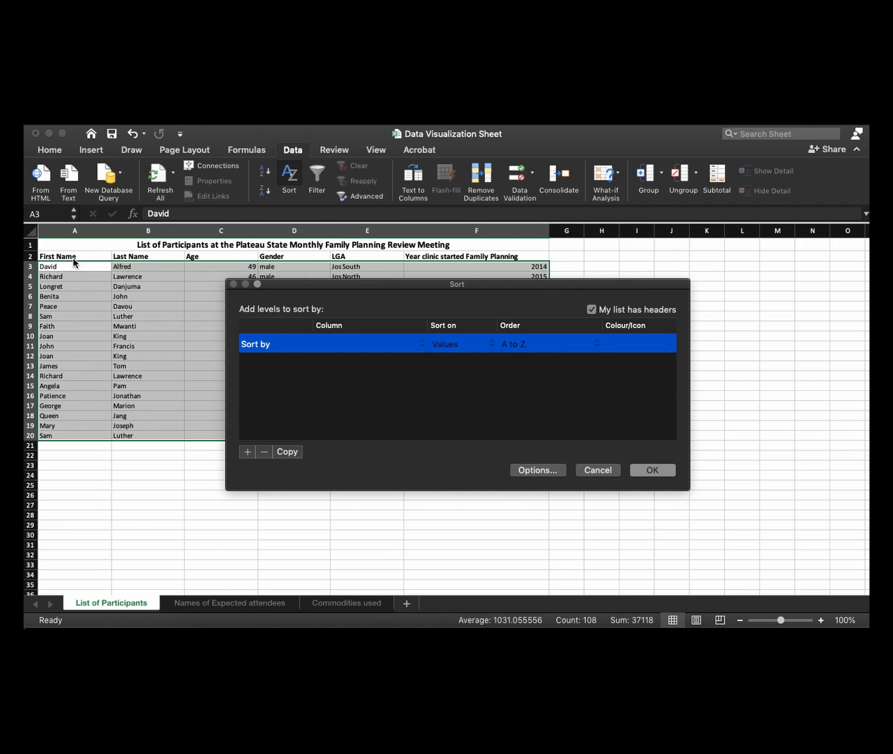
pyautogui.click(597, 470)
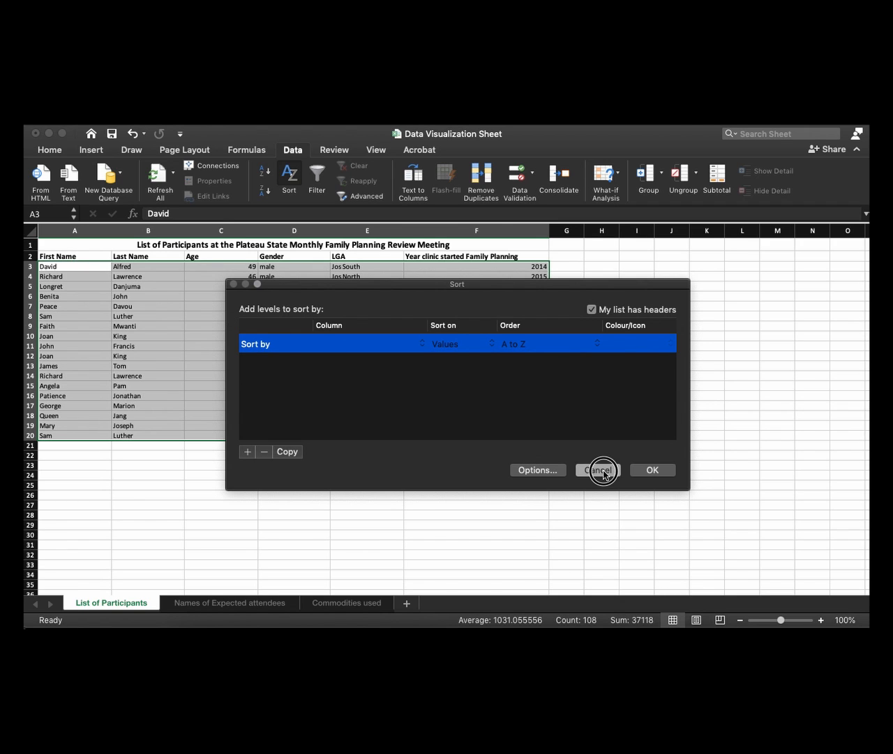
pyautogui.click(68, 454)
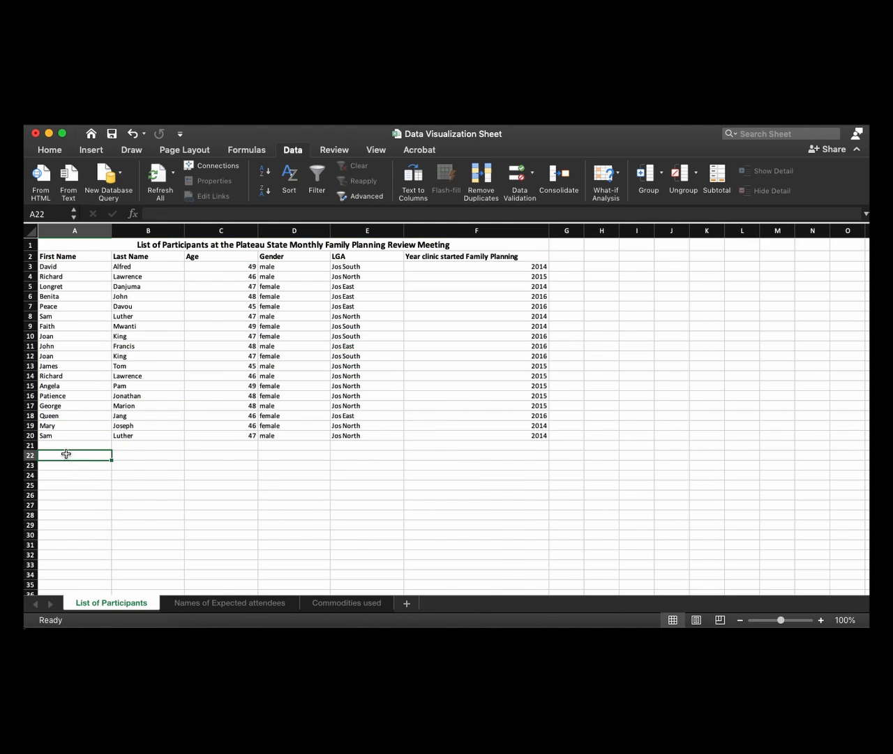
# Start a sort of the participant list A2:F20, including its header row, with First Name as the sort column
pyautogui.moveTo(45, 256); pyautogui.dragTo(470, 425)
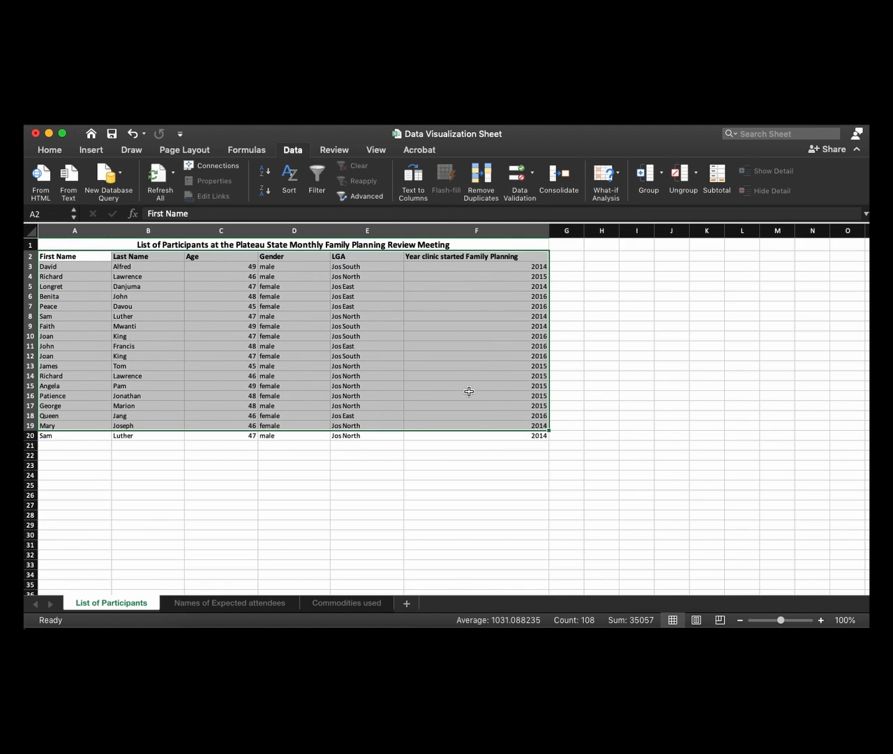
pyautogui.hotkey('shift', 'Down')
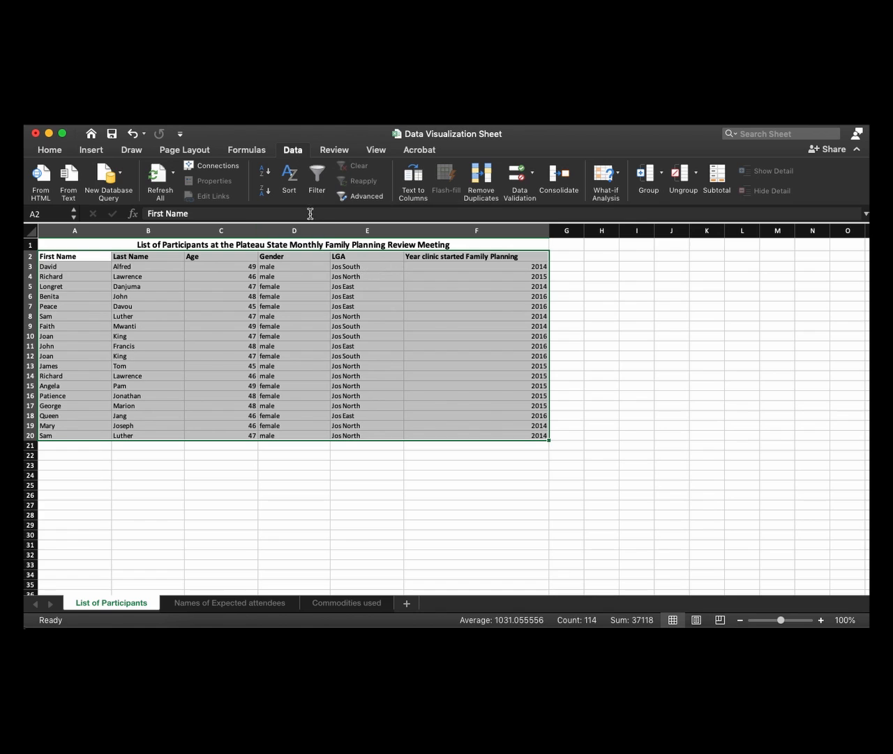
pyautogui.click(289, 174)
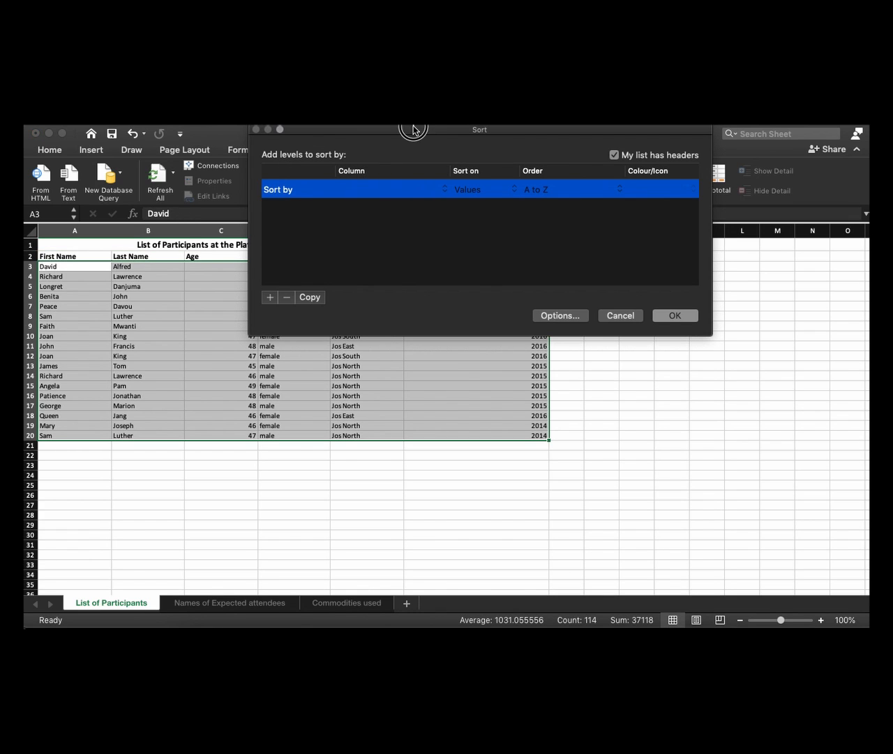
pyautogui.moveTo(412, 130); pyautogui.dragTo(399, 317)
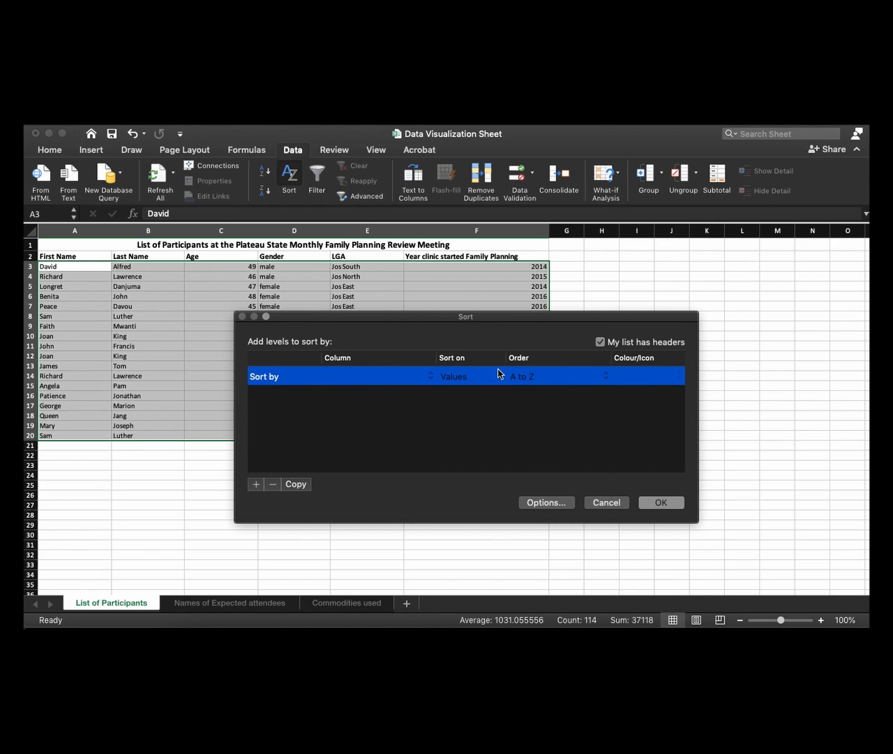
pyautogui.click(360, 380)
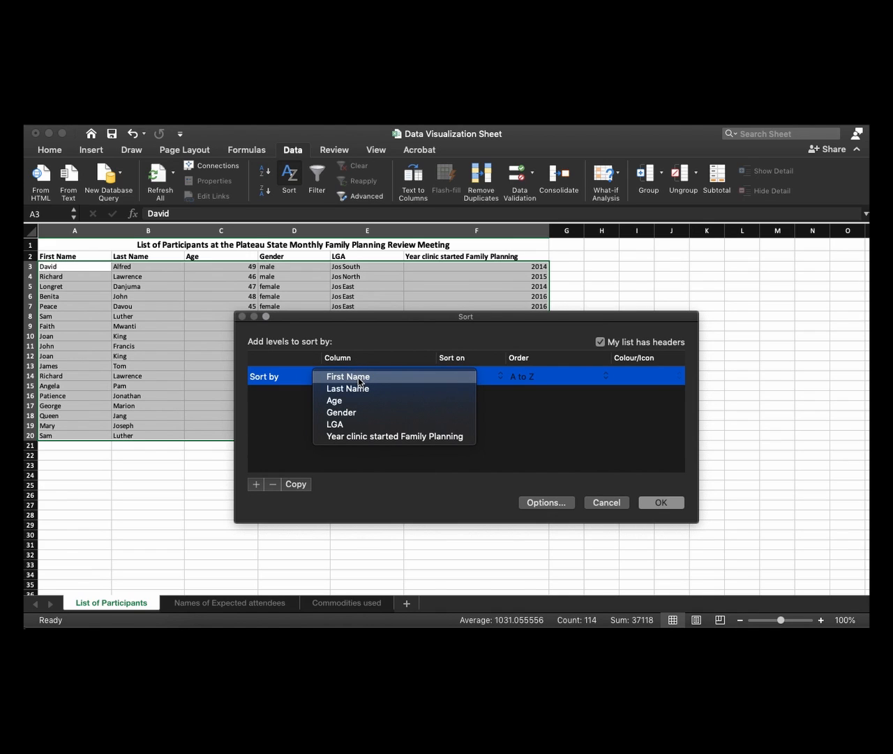
pyautogui.click(355, 377)
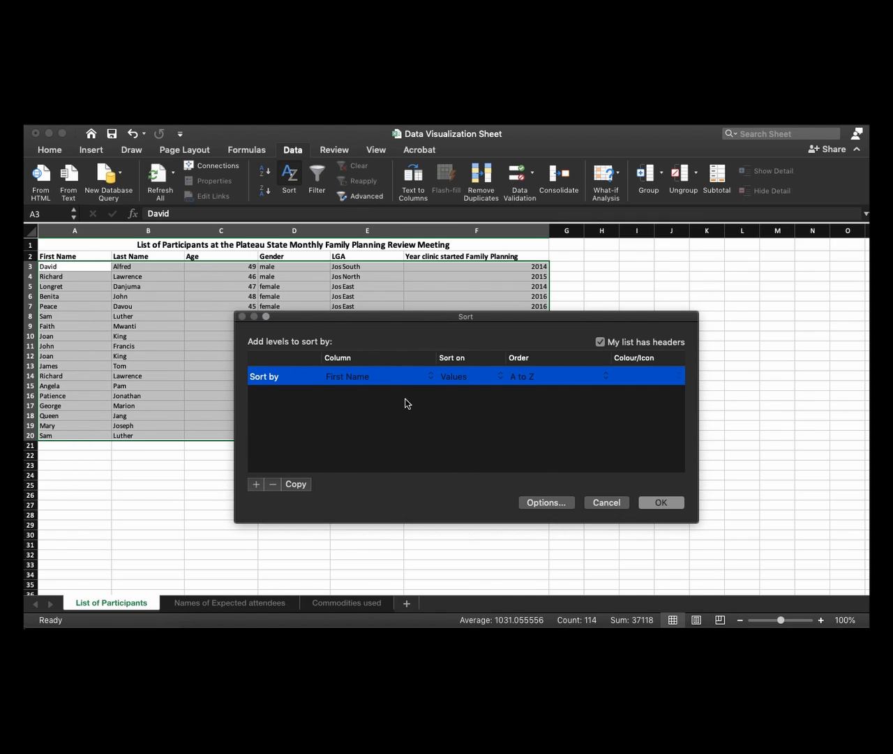
# Sort the list on Values in A to Z order and apply the sort
pyautogui.click(464, 380)
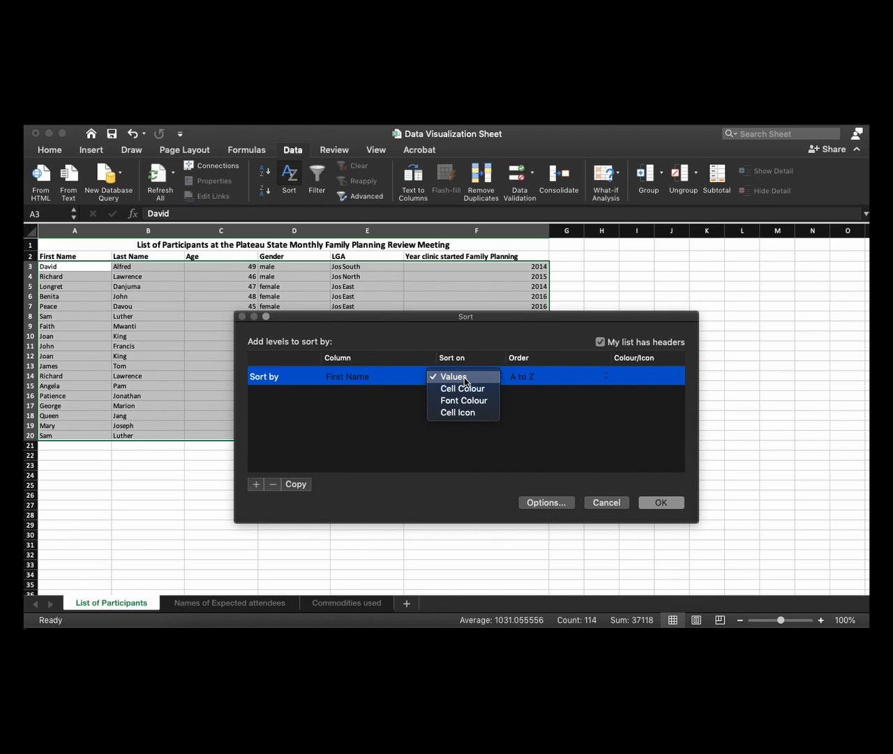
pyautogui.click(466, 377)
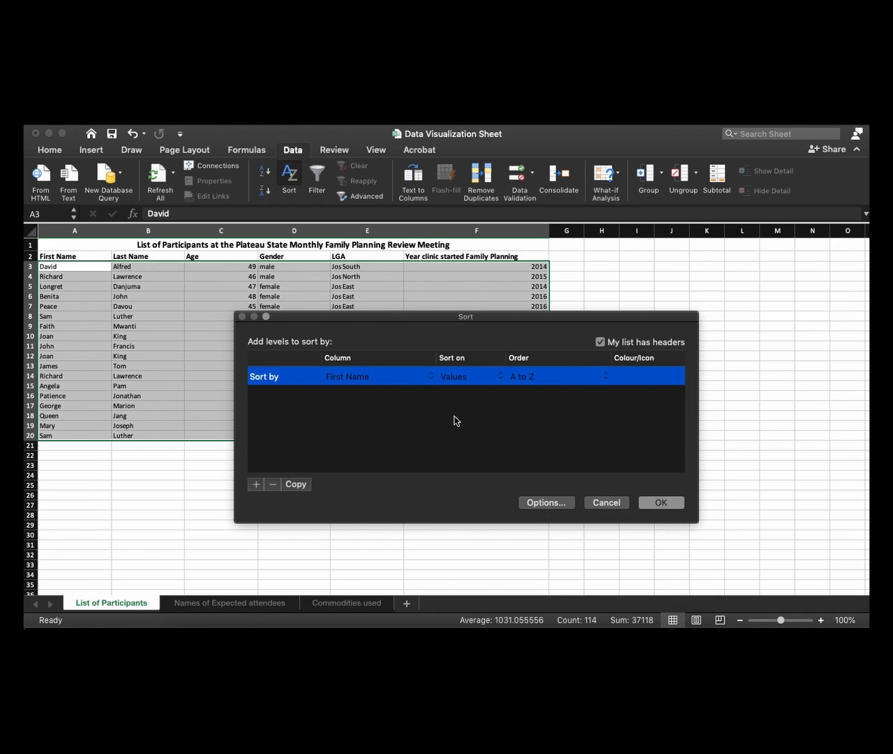
pyautogui.click(535, 380)
pyautogui.click(525, 376)
pyautogui.click(532, 378)
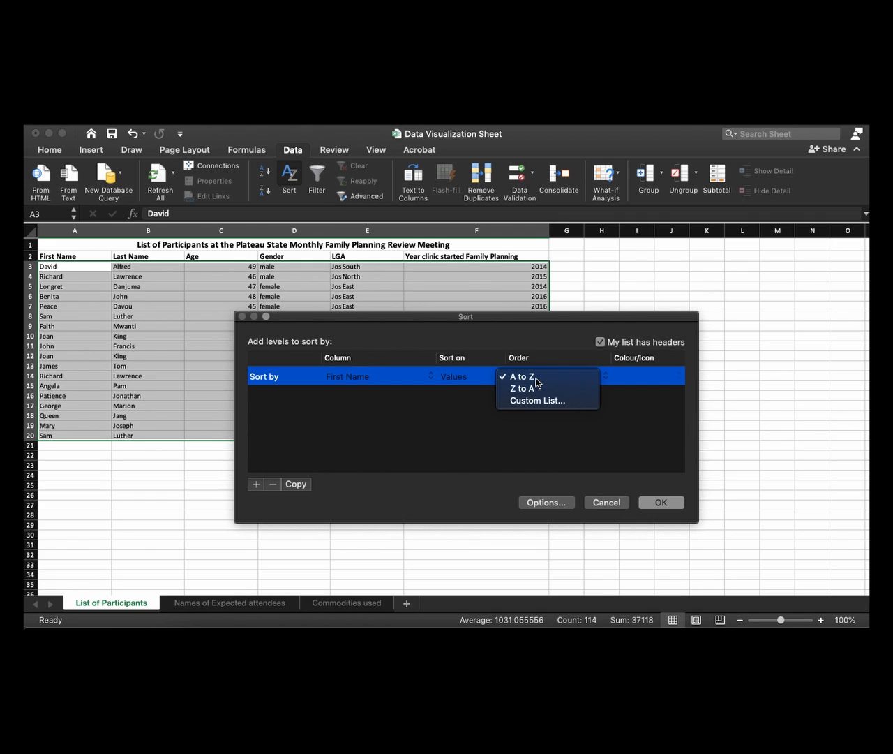
pyautogui.click(533, 377)
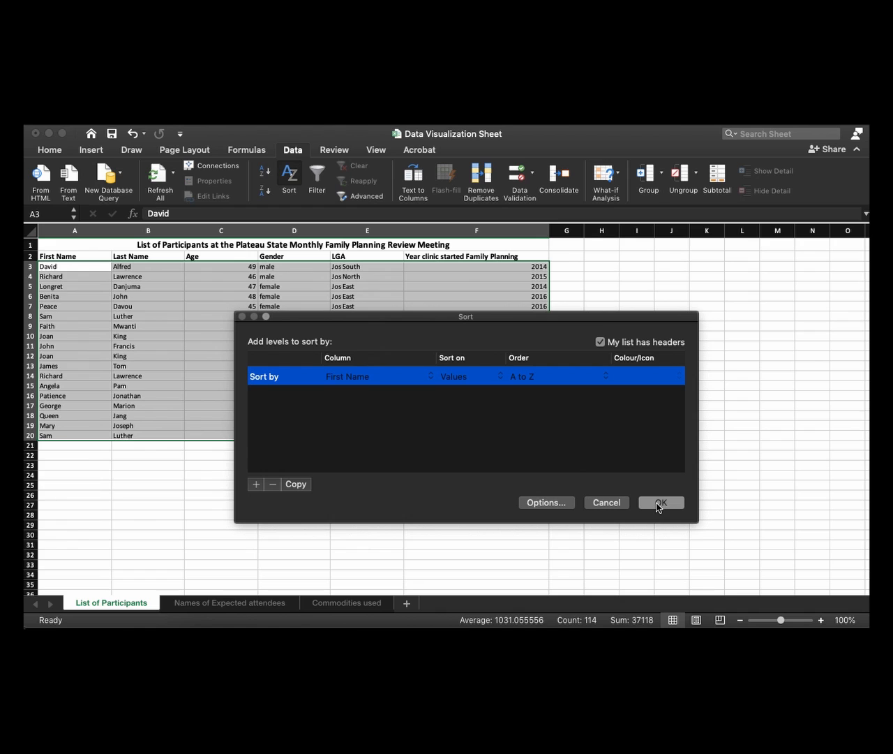
pyautogui.click(660, 502)
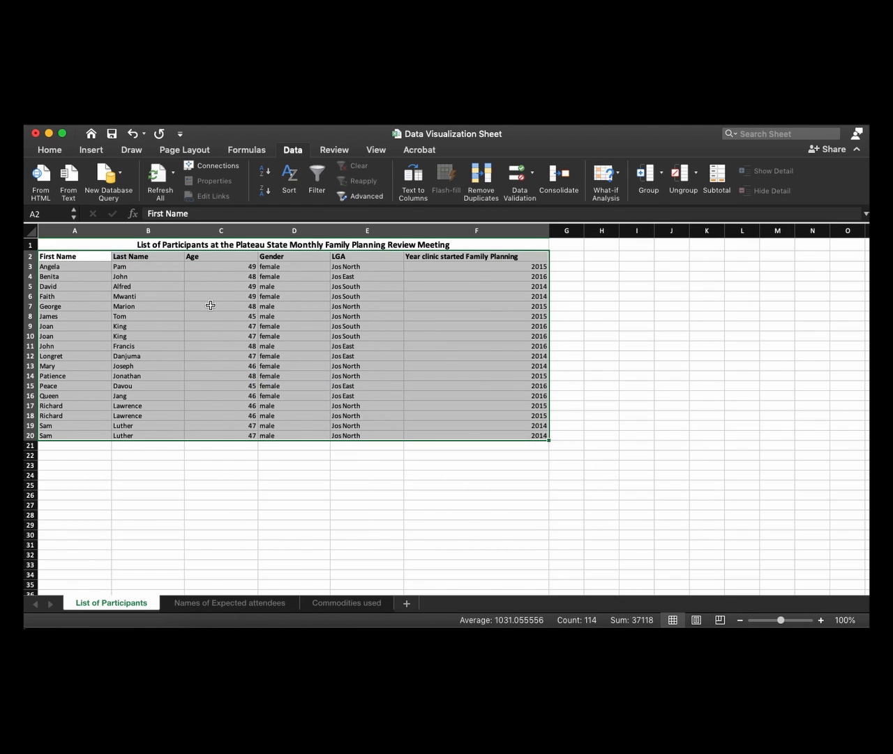
# Examine the First Name column from row 3 to row 20 to check the alphabetical order
pyautogui.click(53, 266)
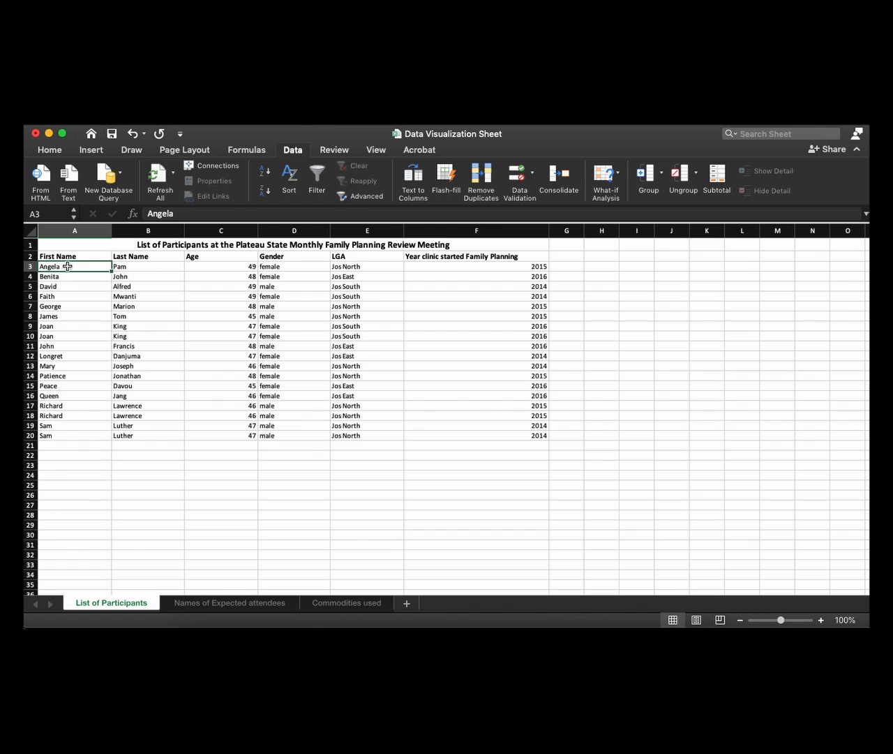
pyautogui.scroll(10, 54, 272)
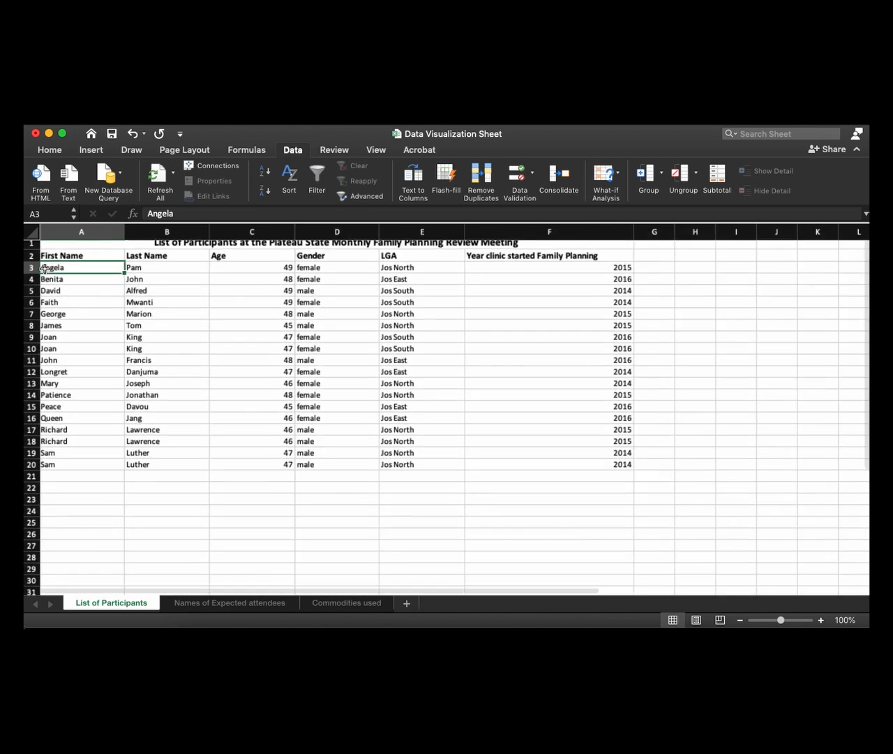
pyautogui.scroll(5, 90, 330)
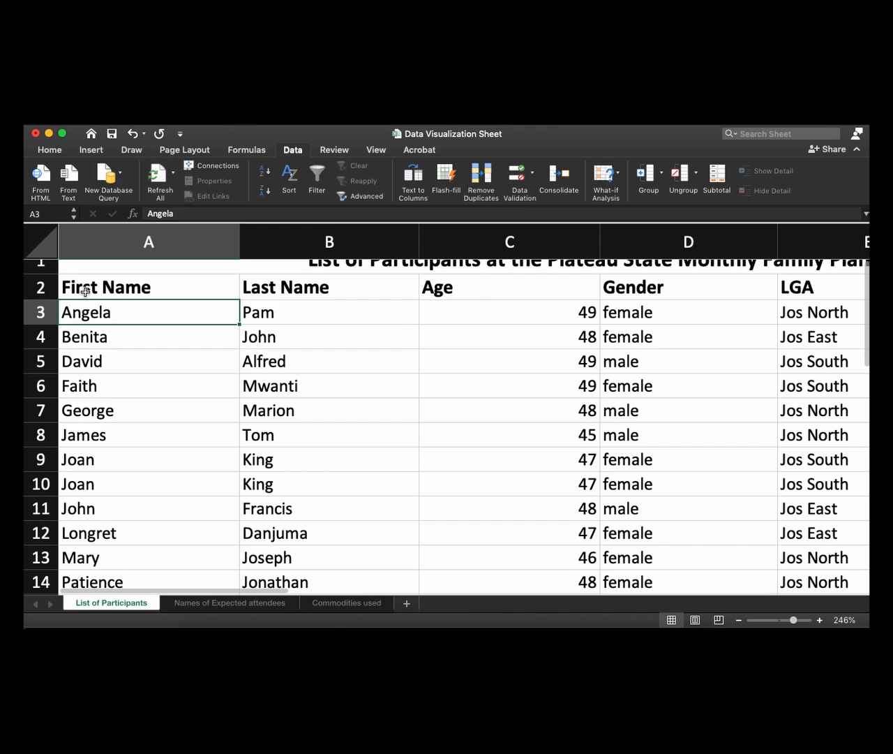
pyautogui.scroll(-1, 70, 288)
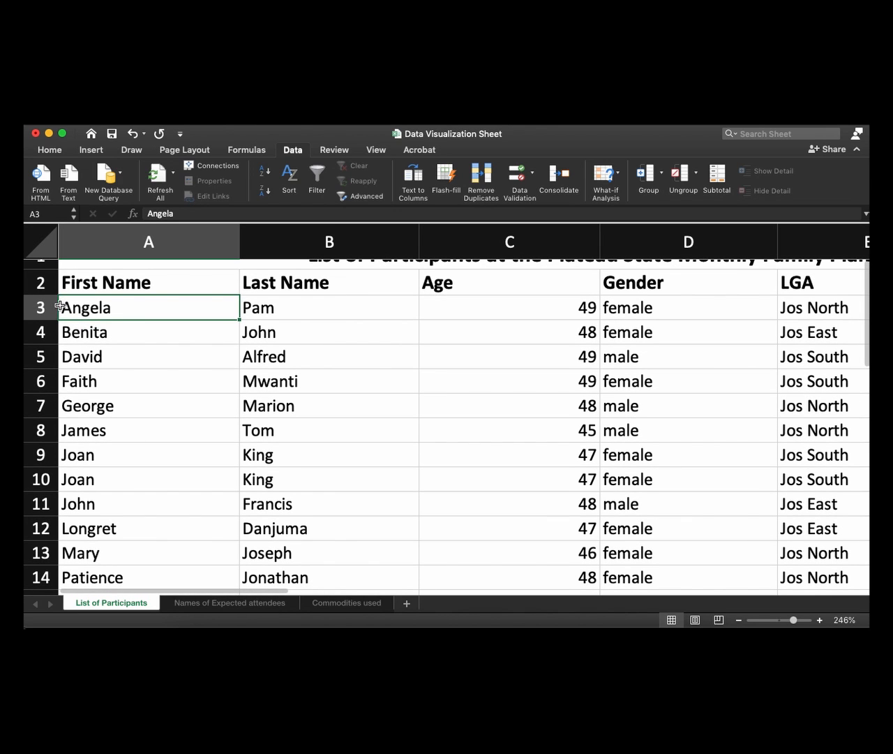
pyautogui.scroll(-2, 70, 307)
pyautogui.scroll(-6, 77, 354)
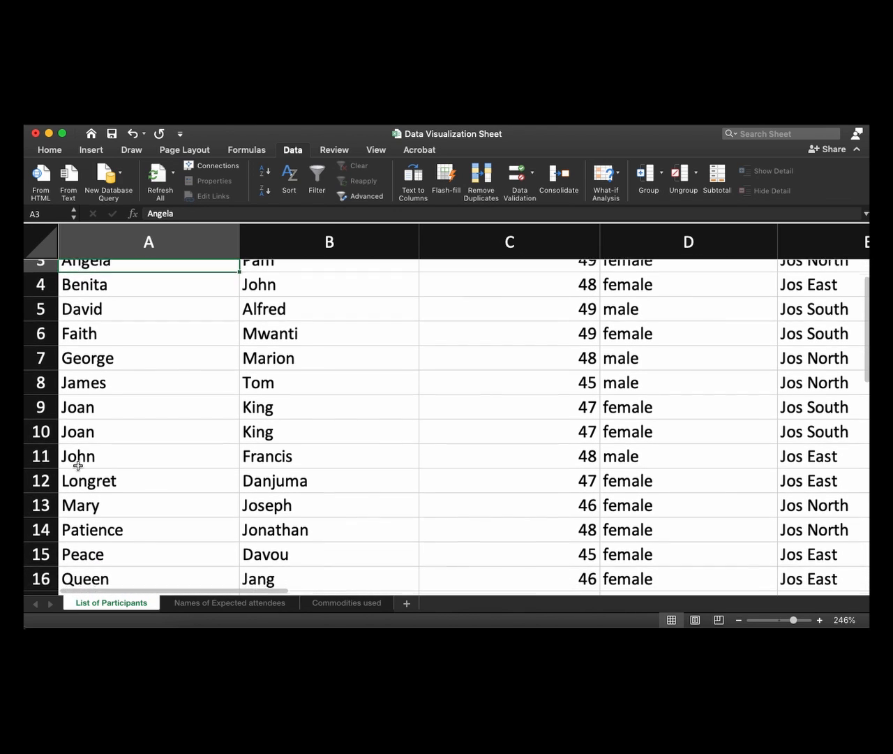
pyautogui.scroll(-1, 88, 552)
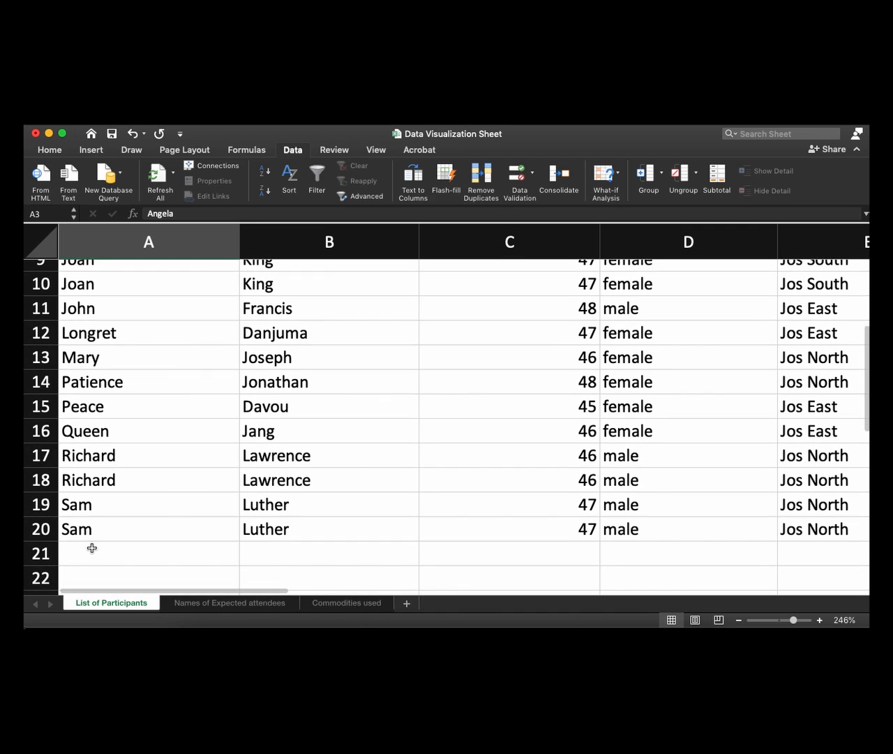
pyautogui.scroll(-5, 95, 525)
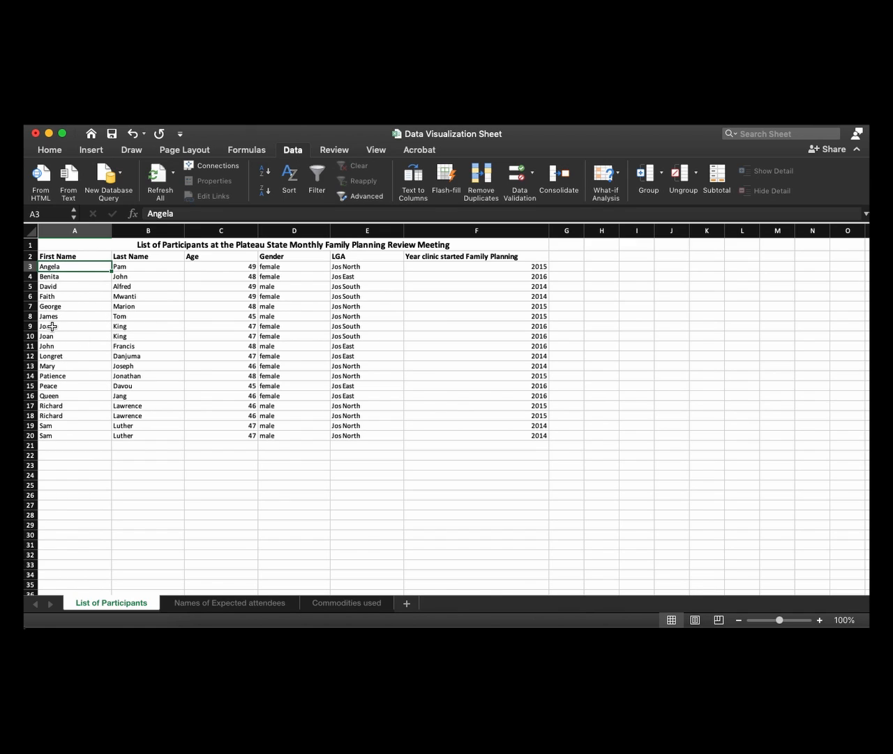
# Examine the First Name and Last Name entries in rows 9 to 10 and 17 to 20 for duplicates
pyautogui.moveTo(50, 326); pyautogui.dragTo(136, 336)
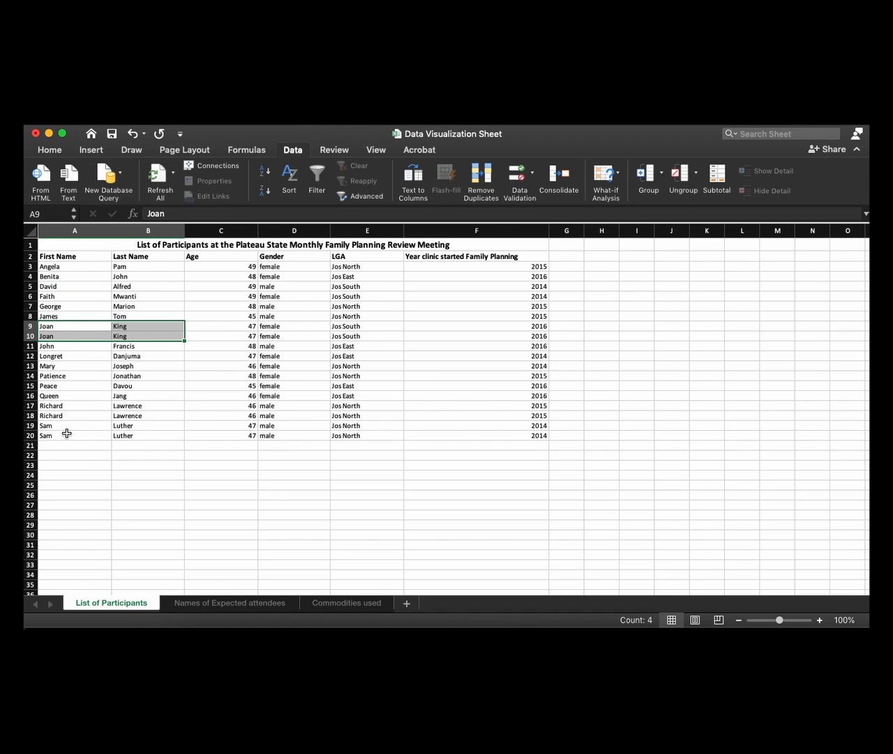
pyautogui.moveTo(53, 427); pyautogui.dragTo(140, 415)
pyautogui.click(159, 383)
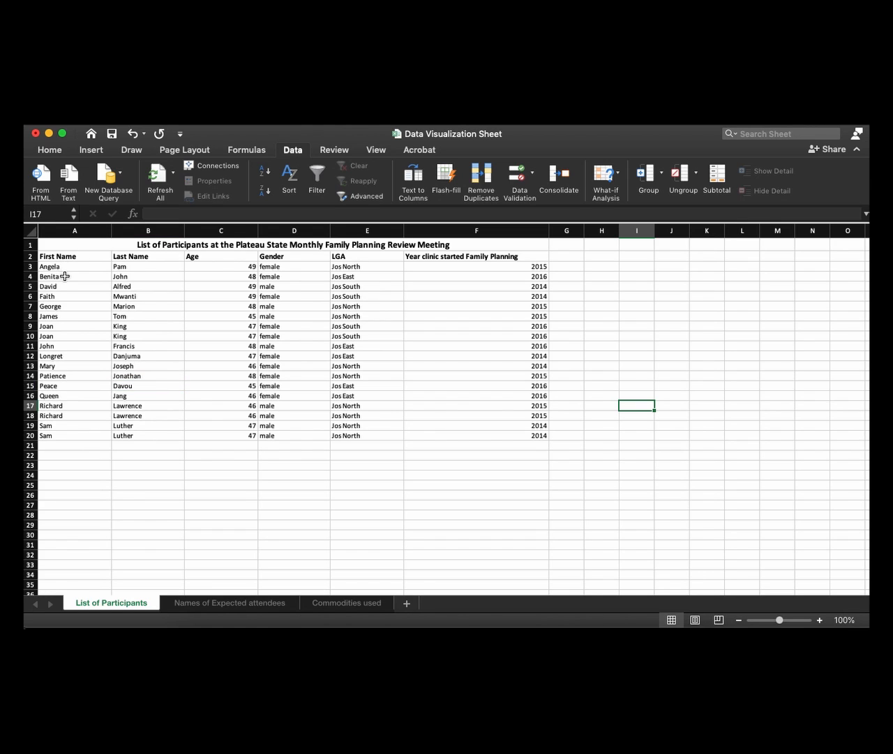
# Remove duplicates from the participant list A2:F20, treating the first row as headers and comparing all columns A to F
pyautogui.moveTo(42, 256); pyautogui.dragTo(460, 437)
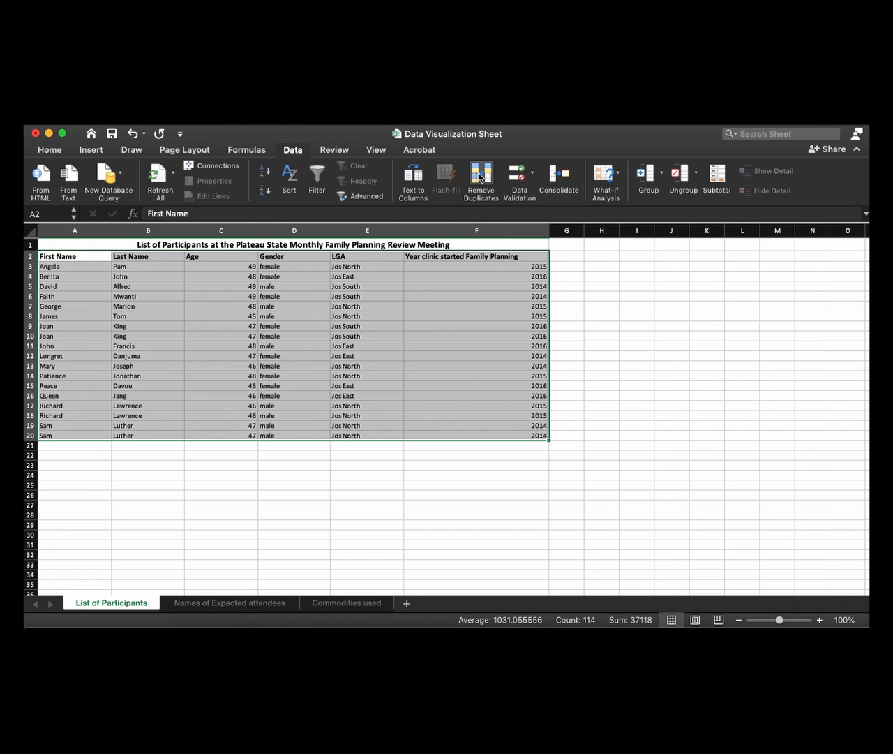
pyautogui.click(480, 176)
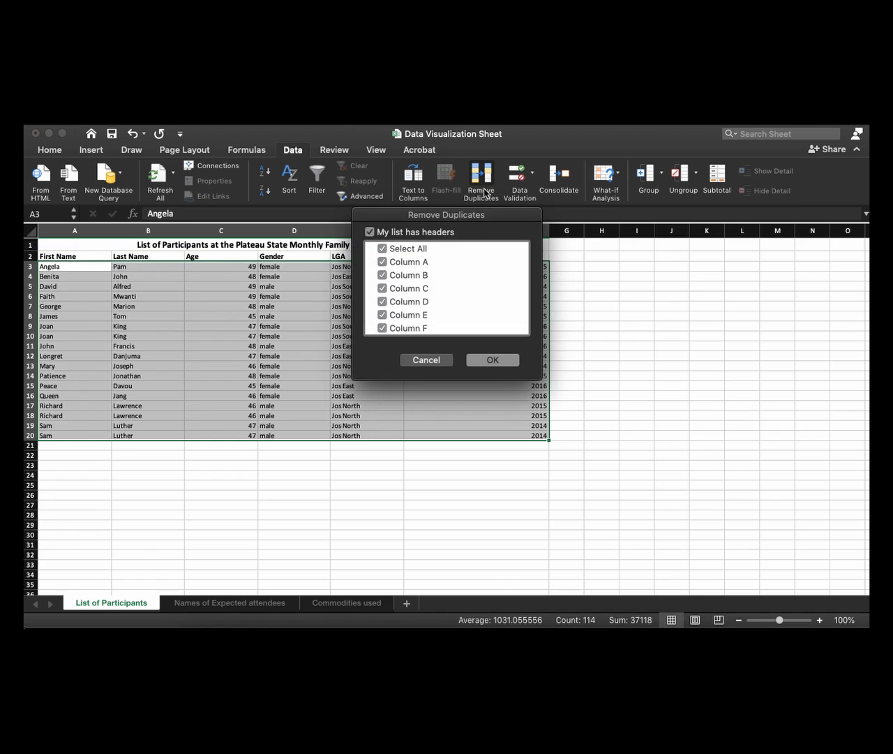
pyautogui.moveTo(464, 217); pyautogui.dragTo(374, 300)
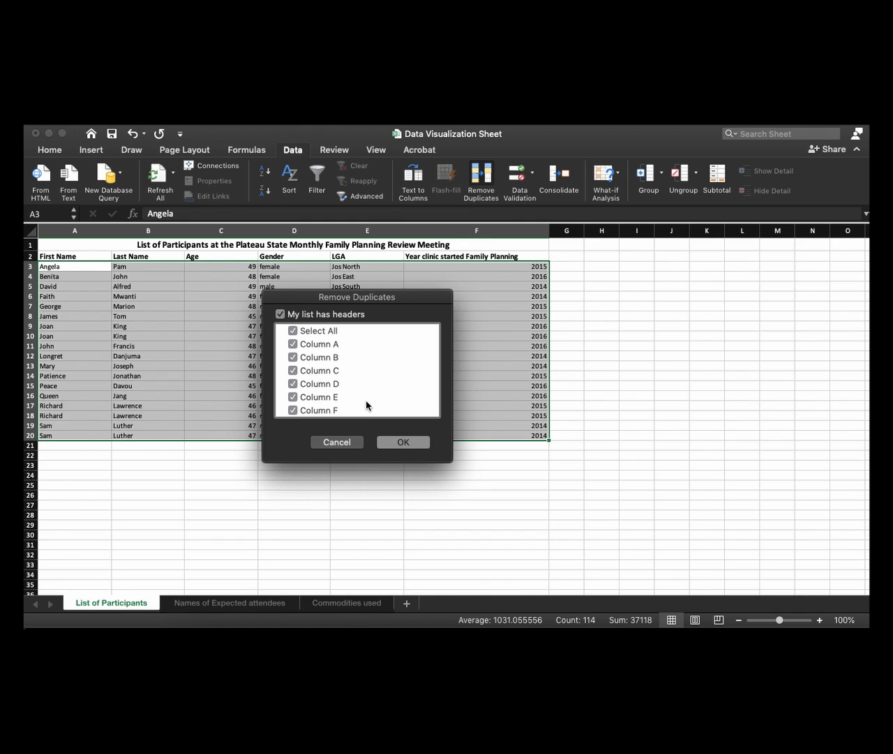
pyautogui.click(399, 442)
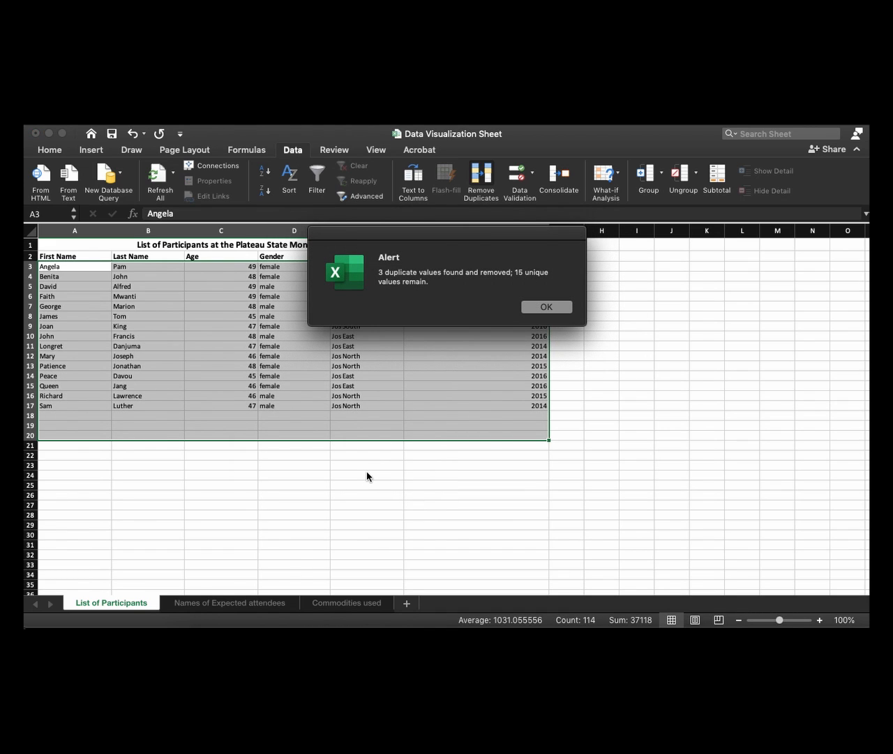
pyautogui.moveTo(453, 236); pyautogui.dragTo(400, 414)
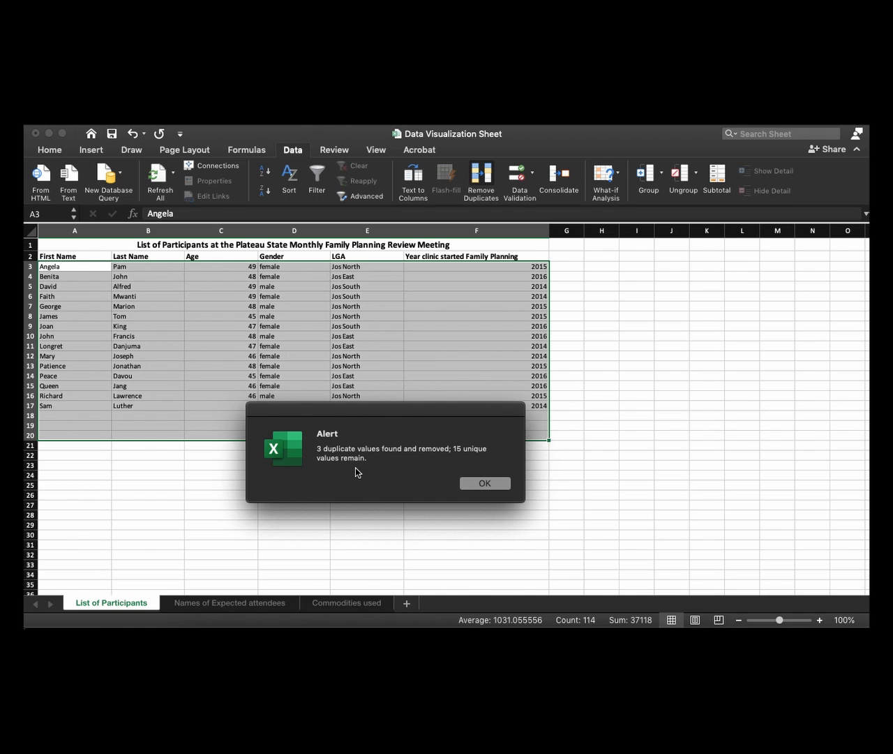
pyautogui.click(485, 484)
pyautogui.click(362, 477)
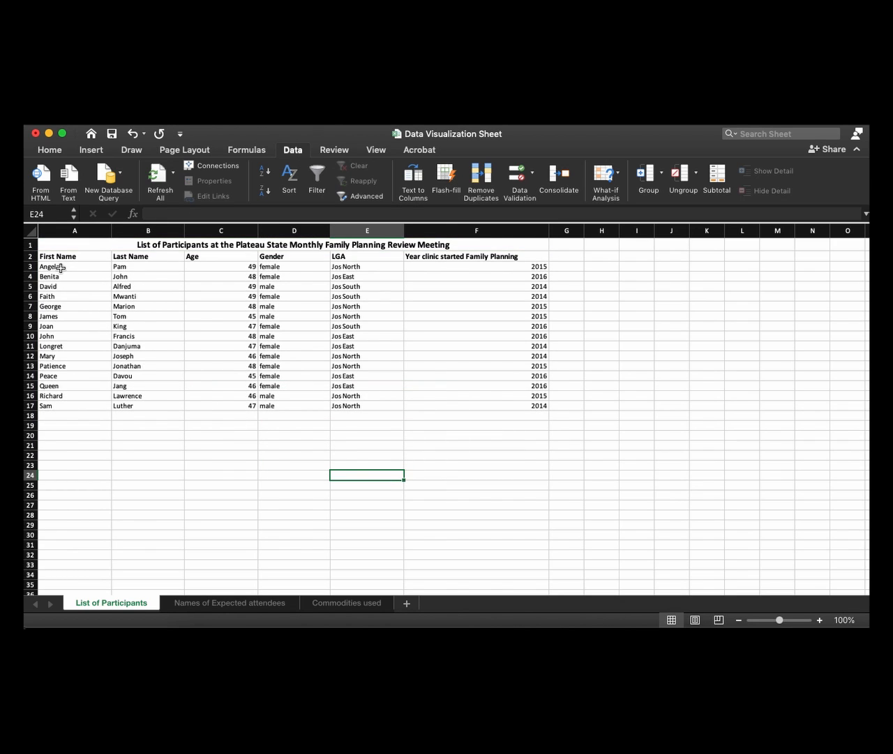
# Check the participant records in rows 3 to 17 for any remaining duplicate names
pyautogui.moveTo(60, 268); pyautogui.dragTo(149, 324)
pyautogui.click(127, 326)
pyautogui.click(87, 330)
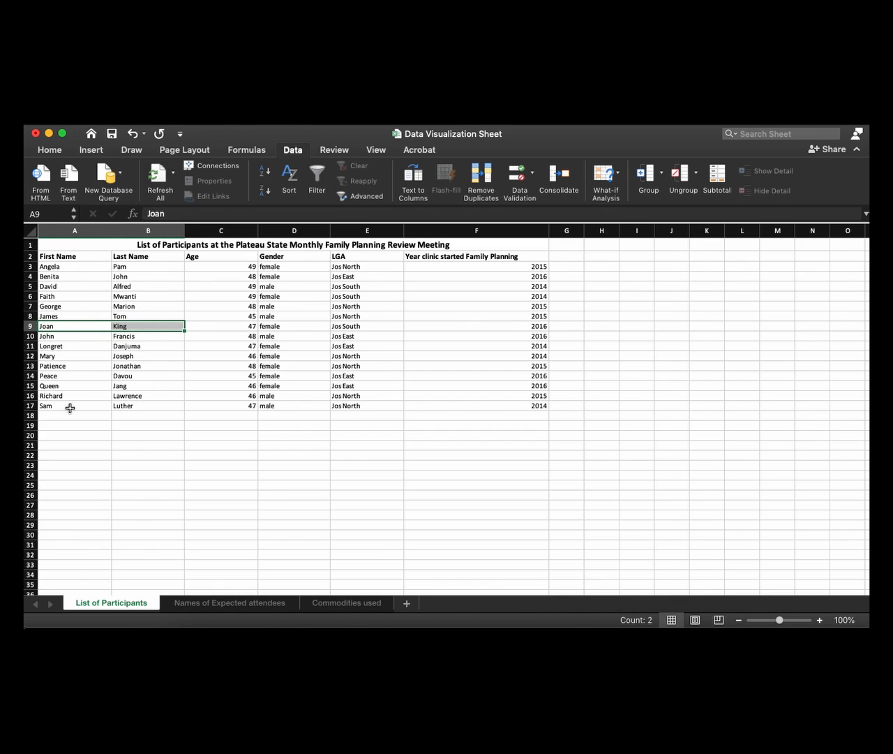
pyautogui.moveTo(56, 405); pyautogui.dragTo(139, 401)
pyautogui.moveTo(64, 268); pyautogui.dragTo(506, 407)
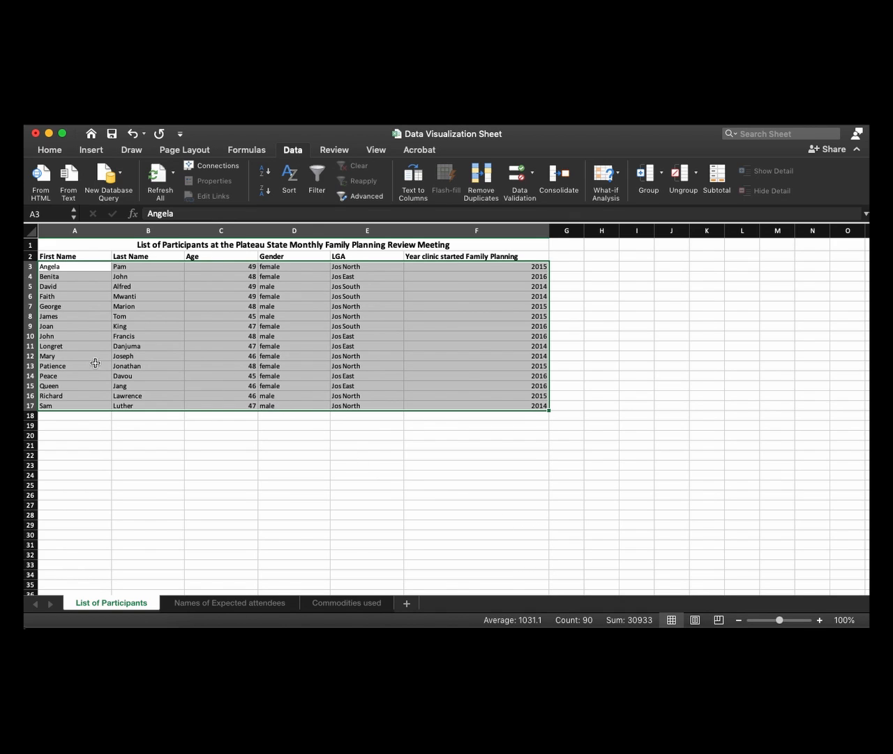
pyautogui.click(81, 418)
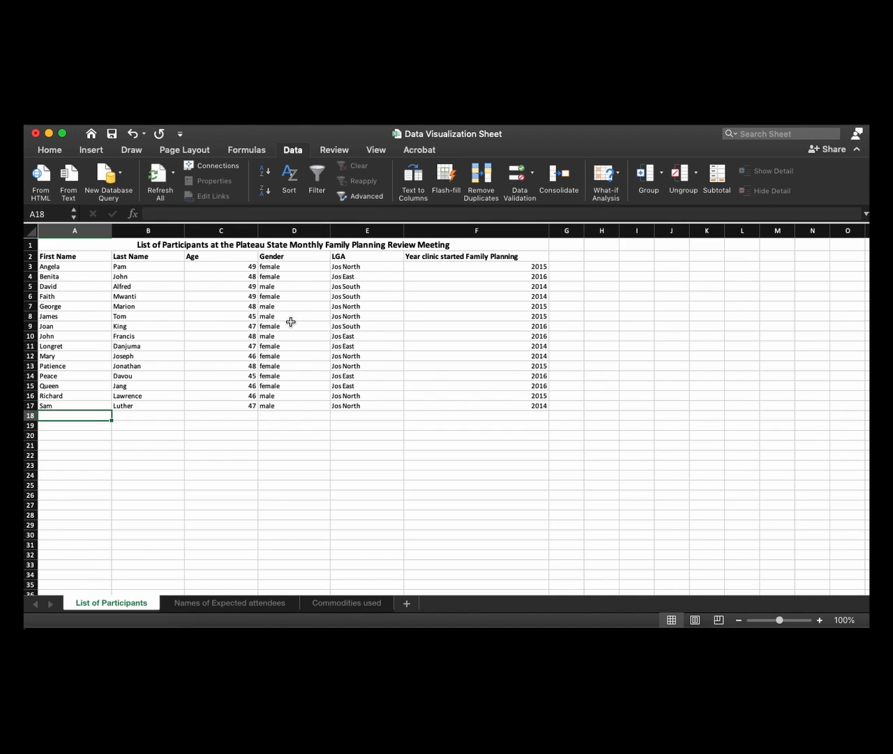
# Turn on filtering for the participant list and filter the LGA column to Jos South only
pyautogui.click(317, 176)
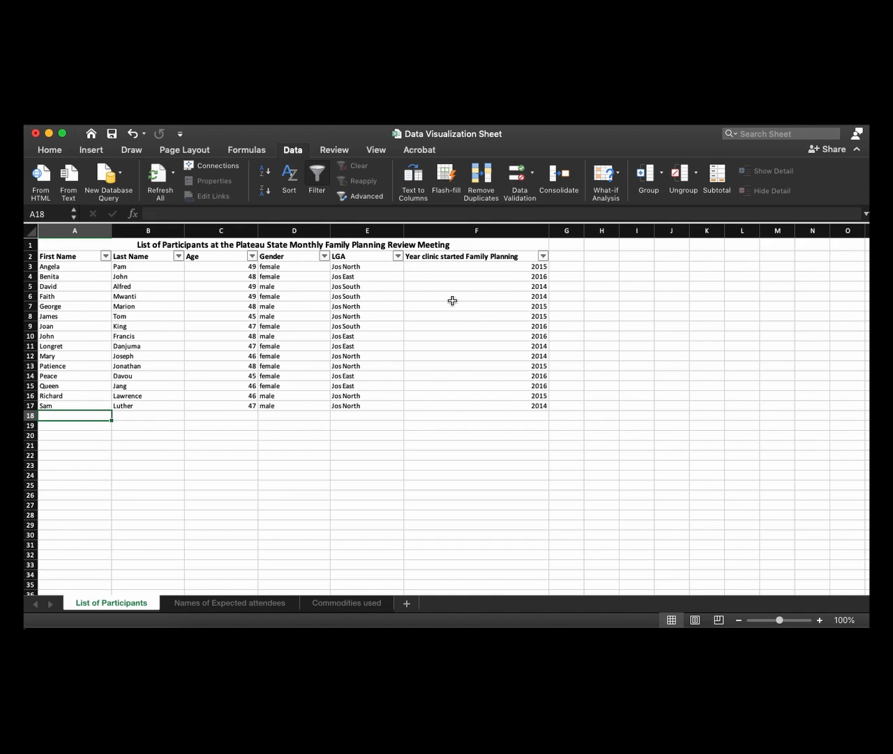
pyautogui.click(398, 257)
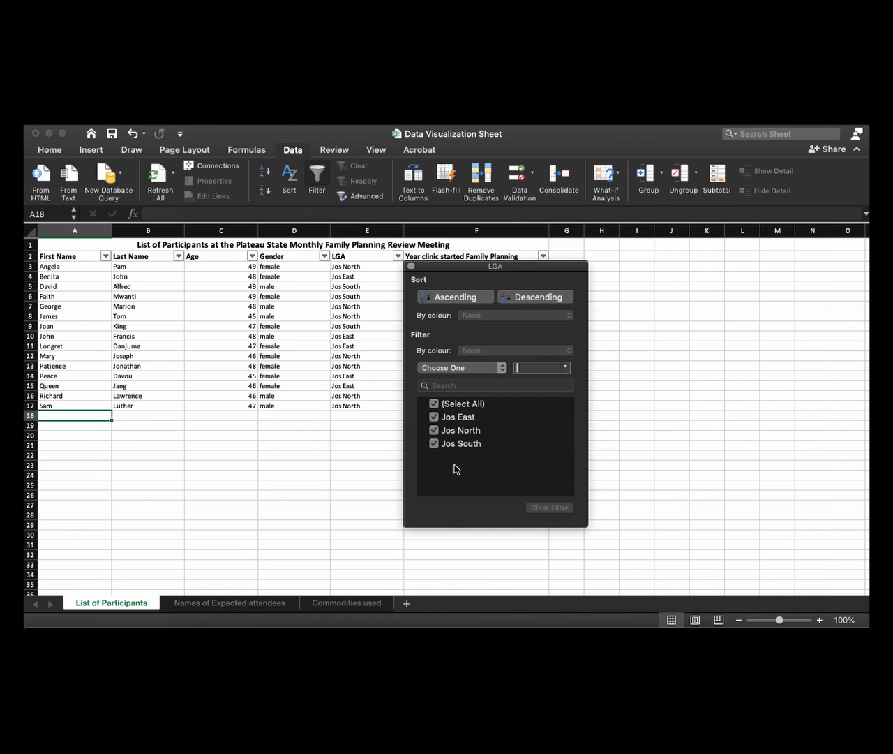
pyautogui.click(434, 404)
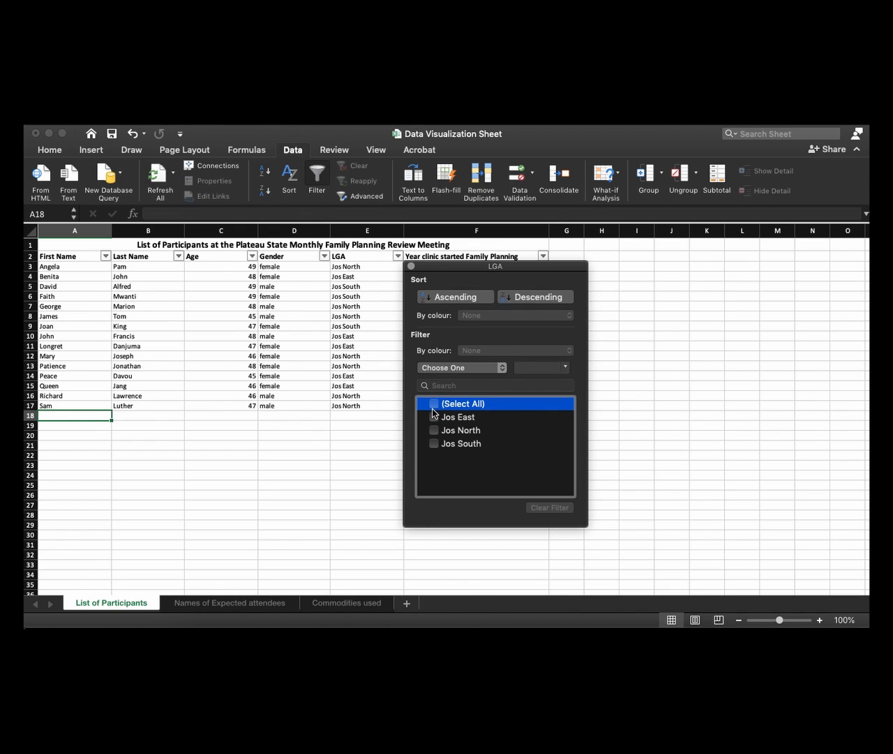
pyautogui.click(434, 444)
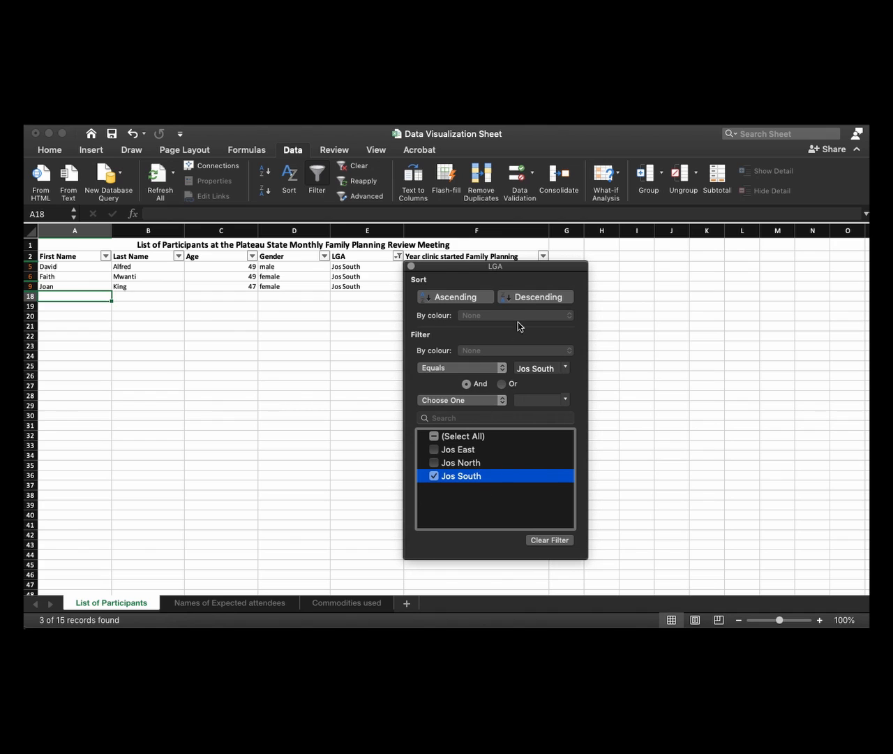
pyautogui.moveTo(503, 267); pyautogui.dragTo(664, 253)
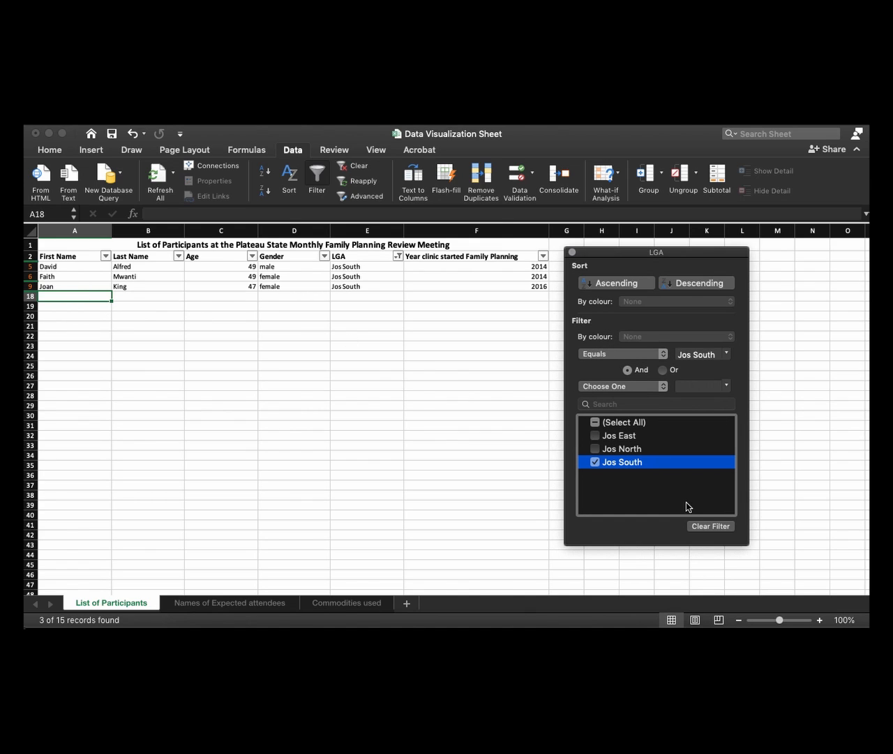
pyautogui.click(571, 253)
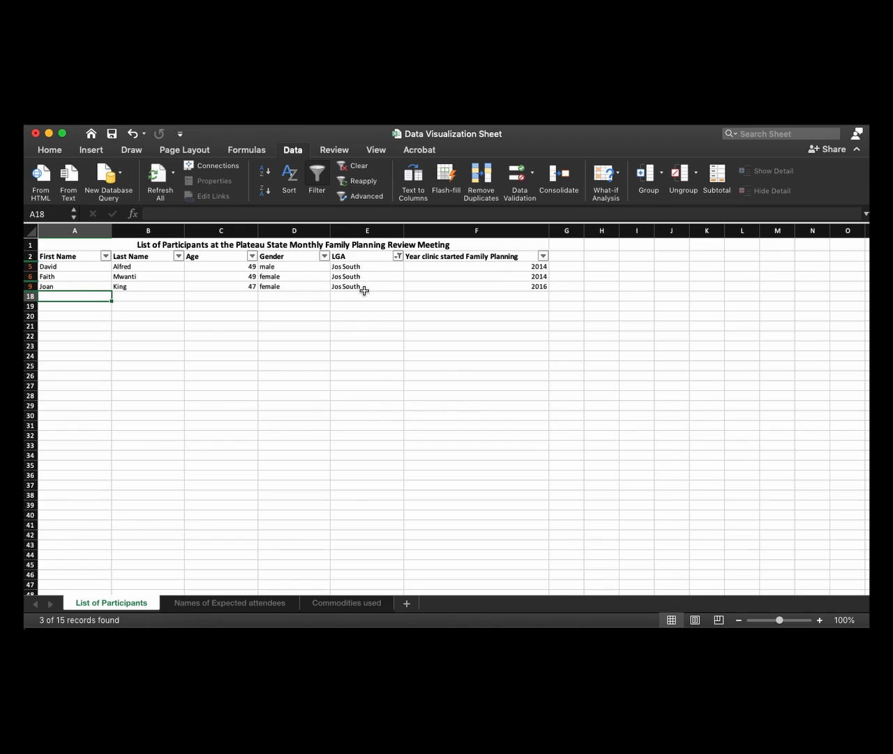
# Filter the Year clinic started Family Planning column to 2016 only
pyautogui.click(543, 256)
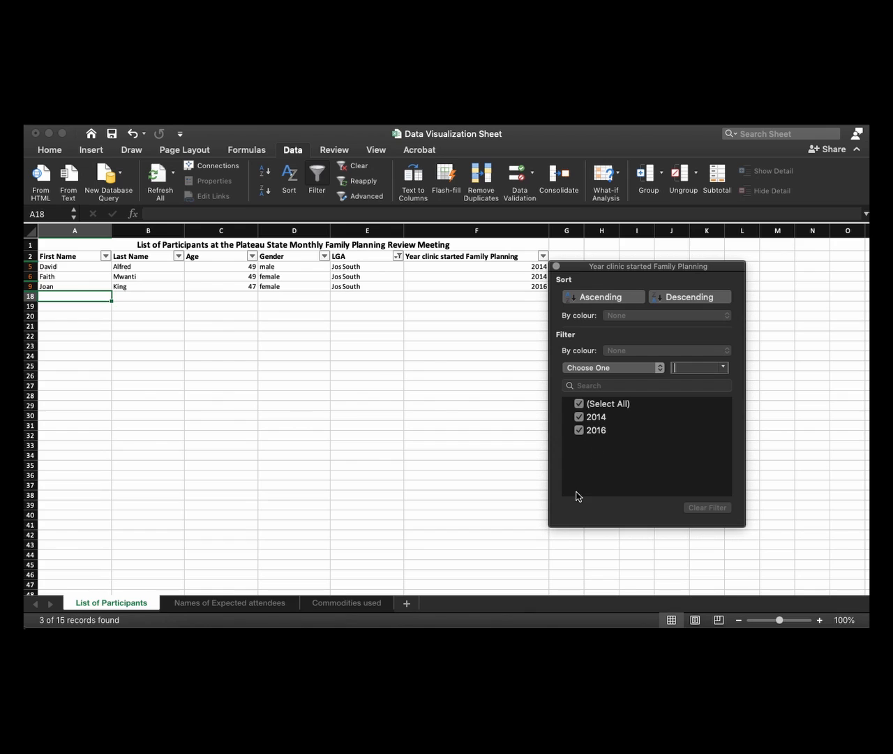
pyautogui.click(578, 404)
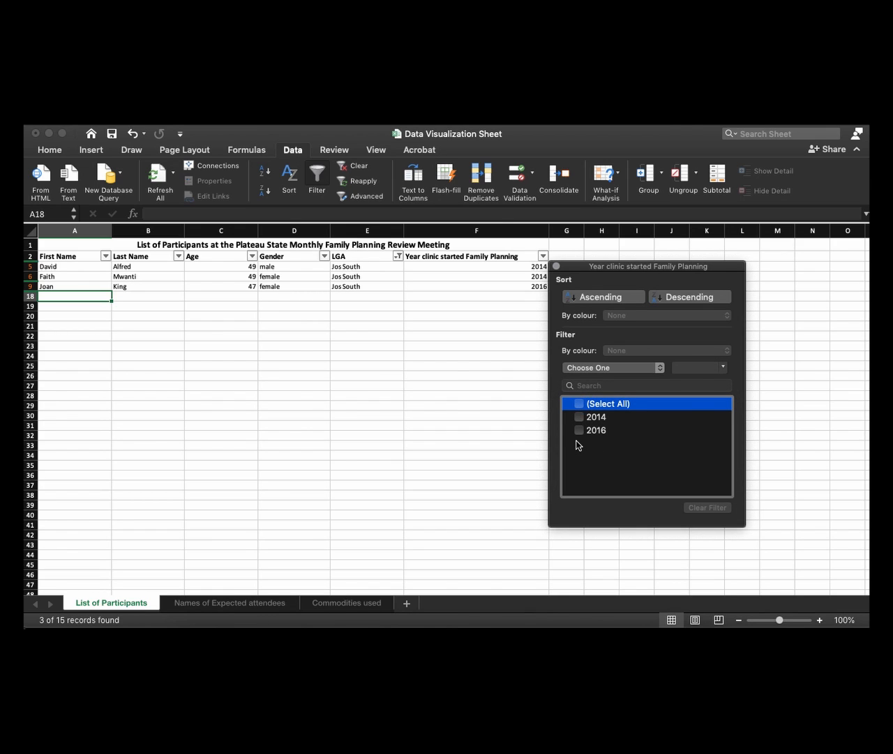
pyautogui.click(580, 431)
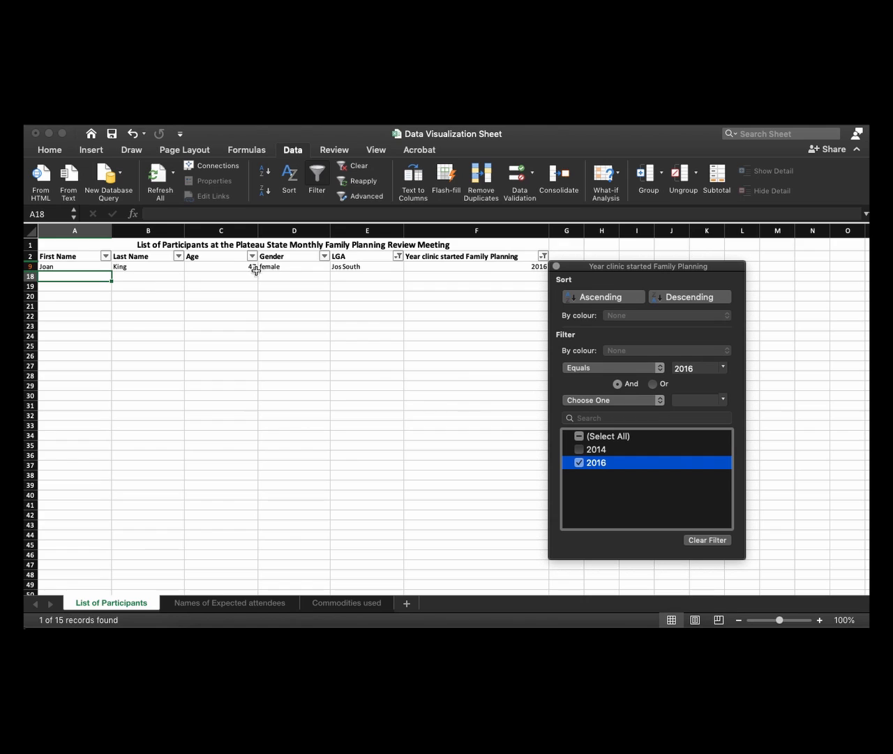
pyautogui.click(557, 267)
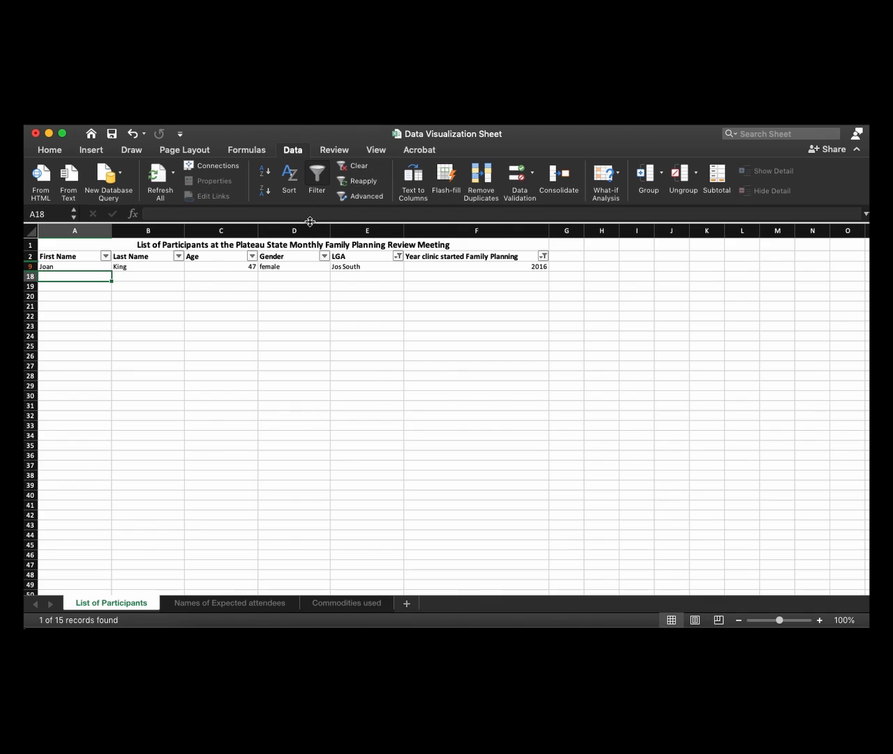
# Clear all active column filters from the participant list
pyautogui.click(352, 169)
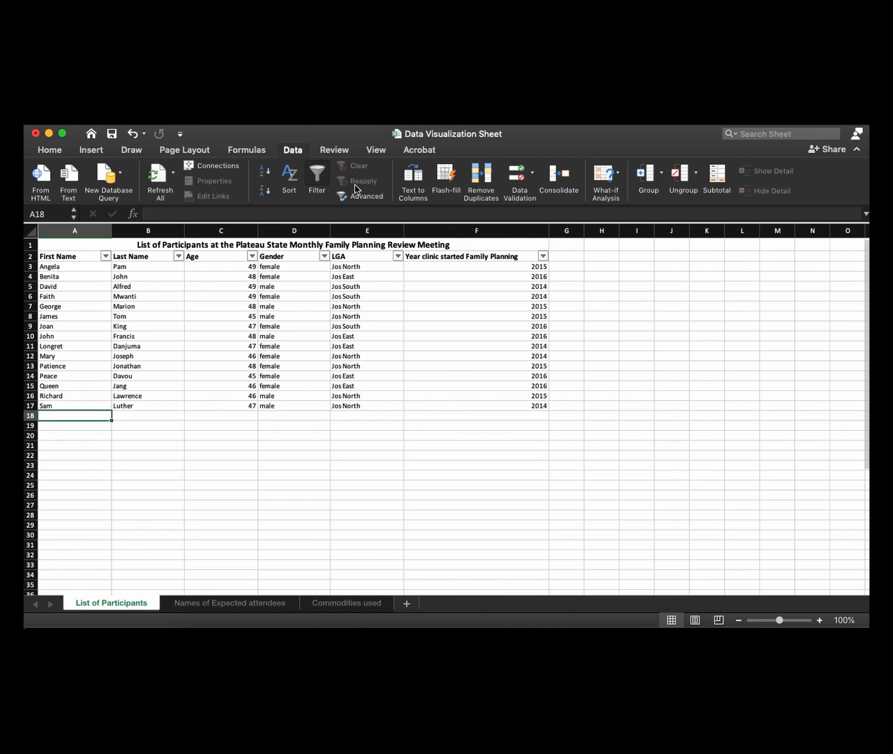